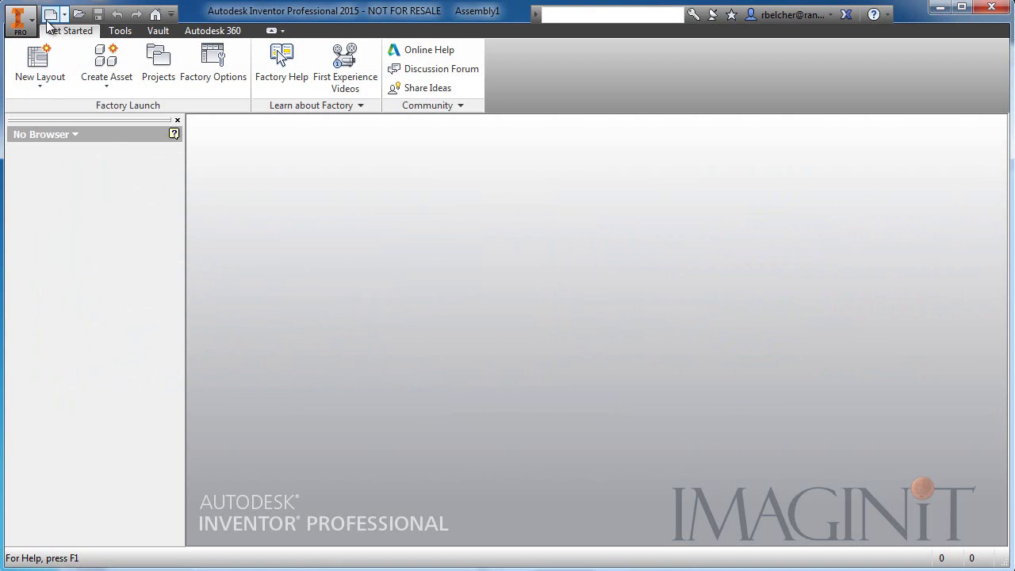
# Create a new part, Part3, from the Standard.ipt template
pyautogui.click(49, 15)
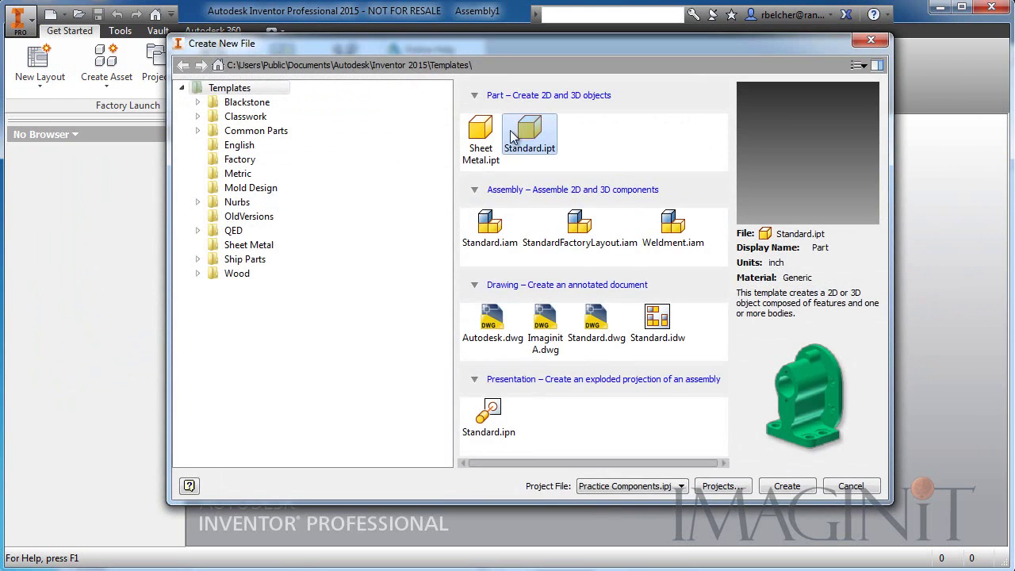
pyautogui.doubleClick(530, 139)
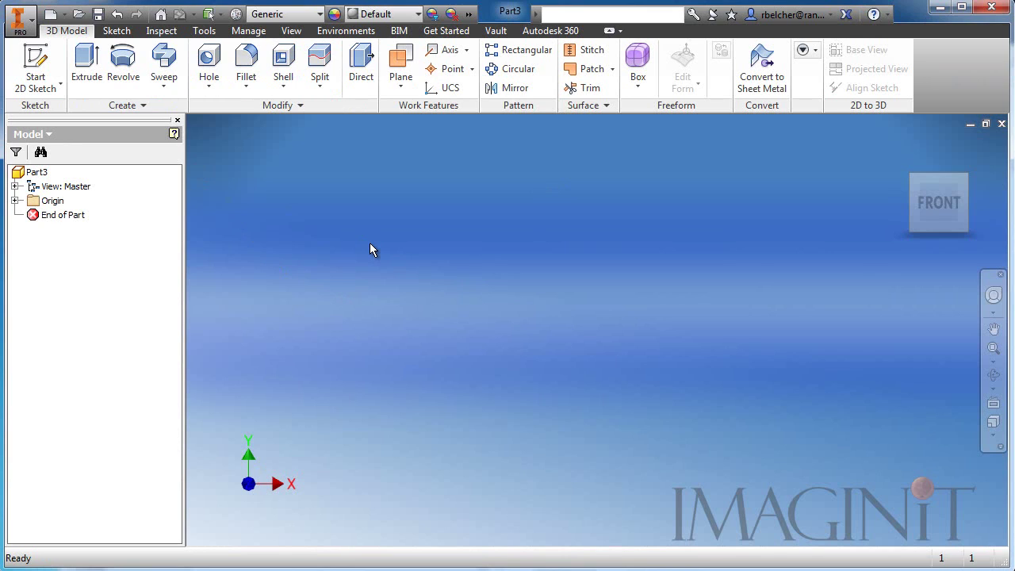
pyautogui.click(60, 84)
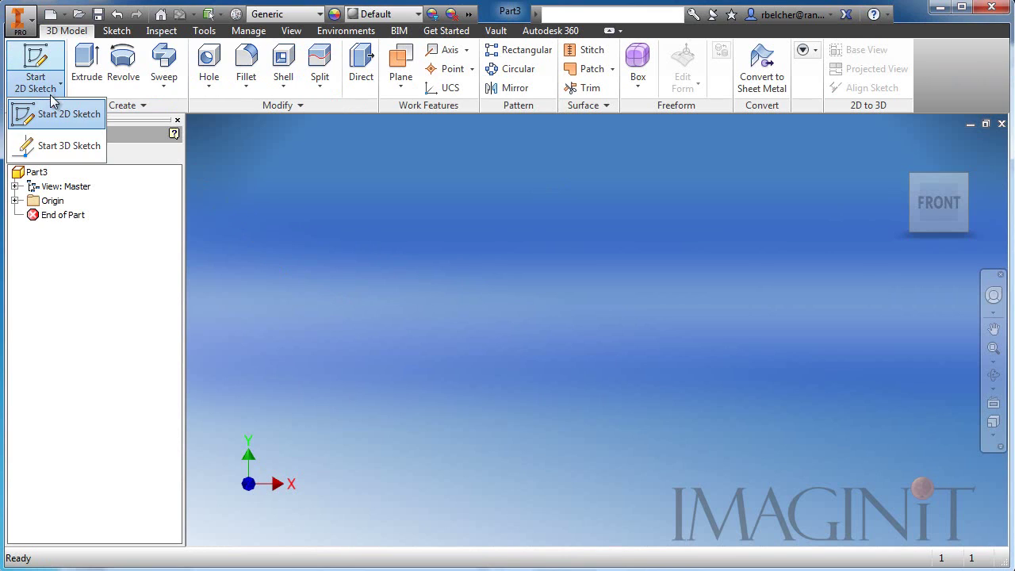
# Start a 3D sketch and draw a vertical line straight up from the origin
pyautogui.click(60, 148)
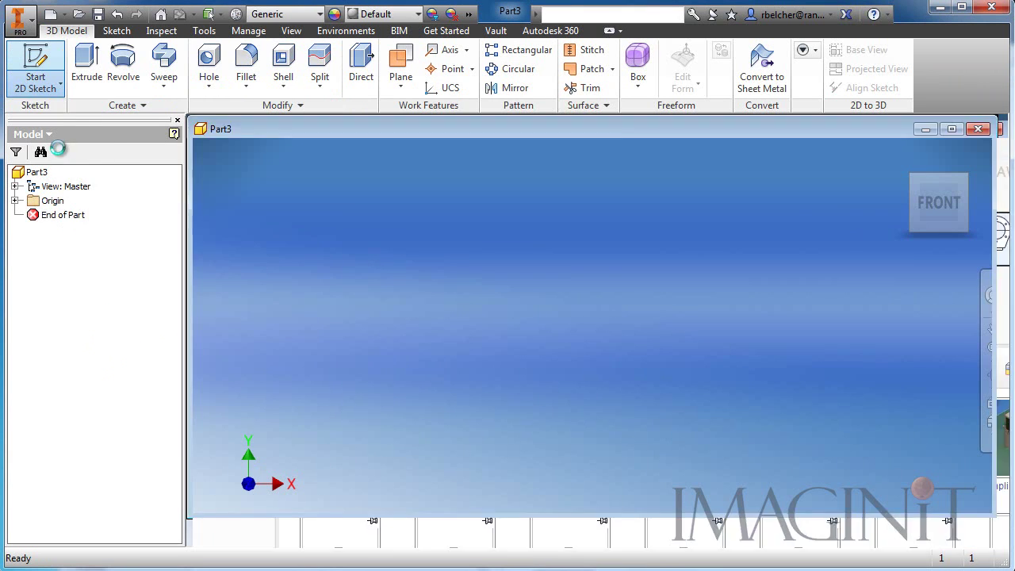
pyautogui.click(22, 65)
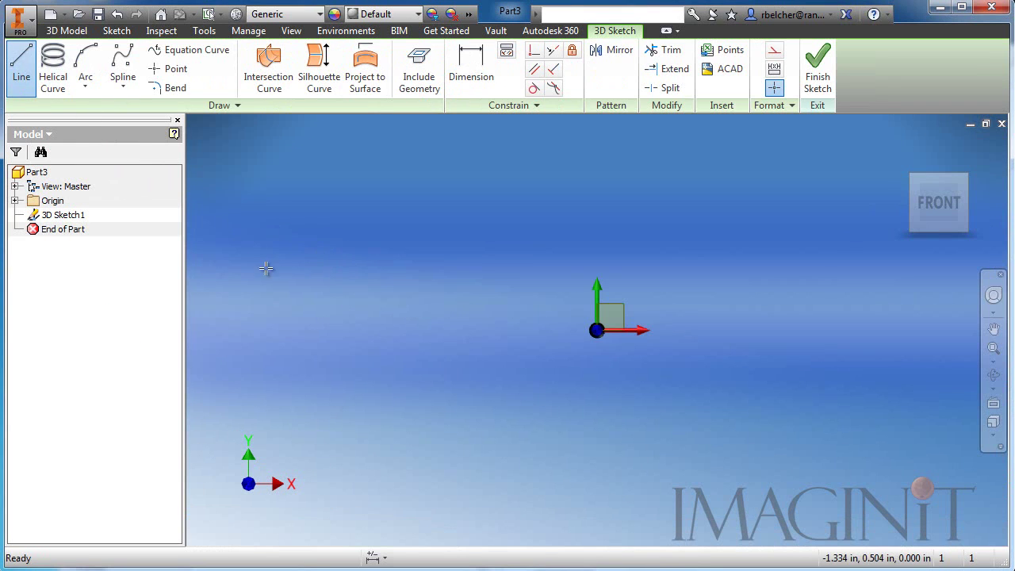
pyautogui.click(14, 201)
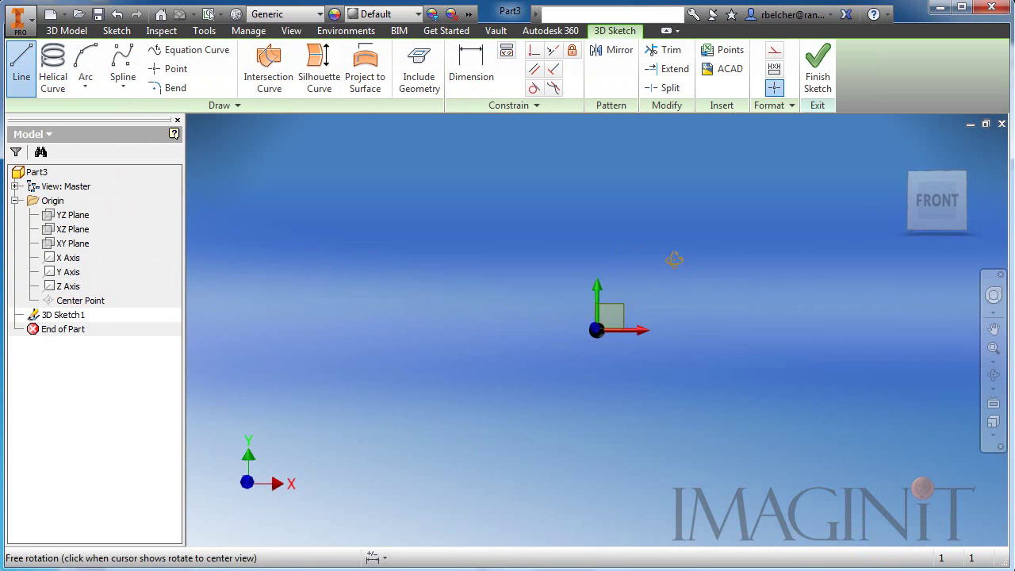
pyautogui.keyDown('shift'); pyautogui.moveTo(607, 301); pyautogui.dragTo(607, 308, button='middle'); pyautogui.keyUp('shift')
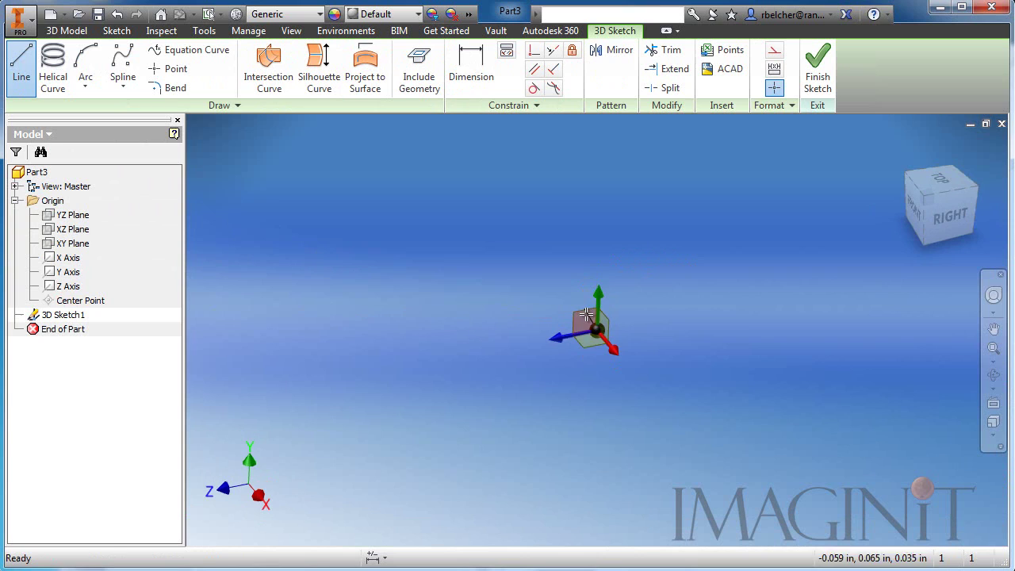
pyautogui.moveTo(597, 274); pyautogui.dragTo(597, 264, button='middle')
pyautogui.click(597, 264)
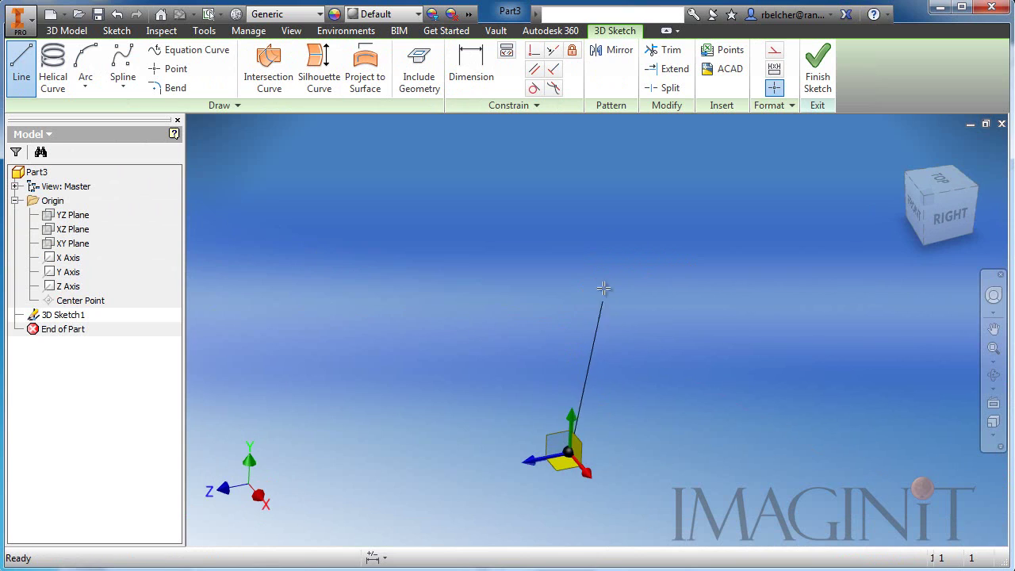
pyautogui.click(578, 251)
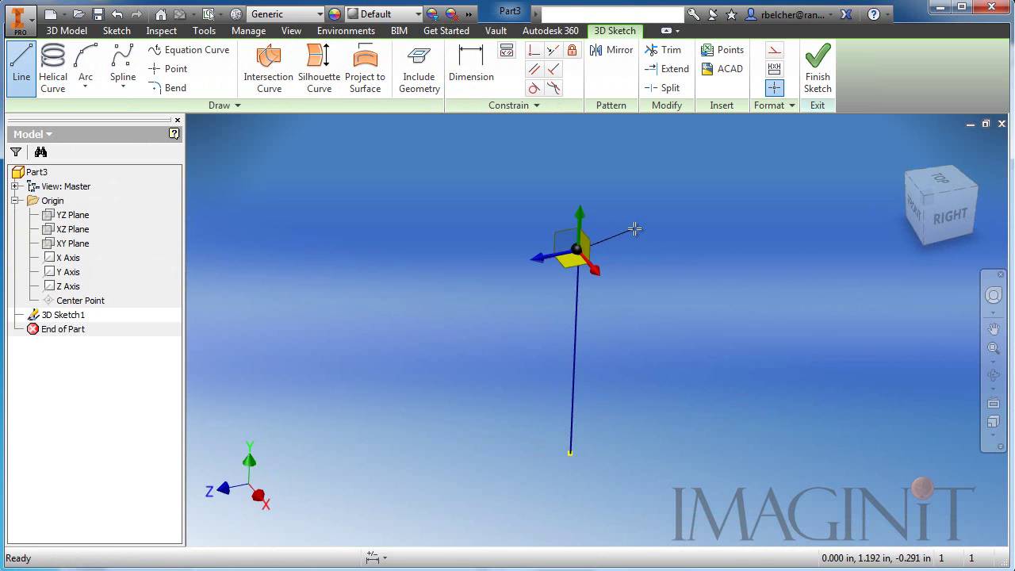
pyautogui.press('Escape')
# Dimension the vertical line to 1.000 in and return to the home view
pyautogui.click(471, 71)
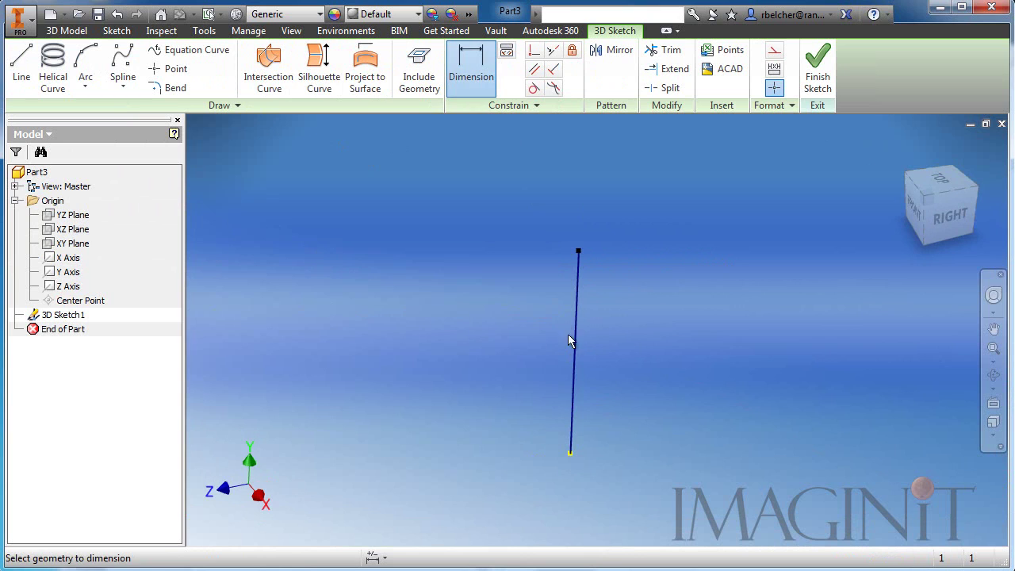
pyautogui.click(573, 340)
pyautogui.click(529, 301)
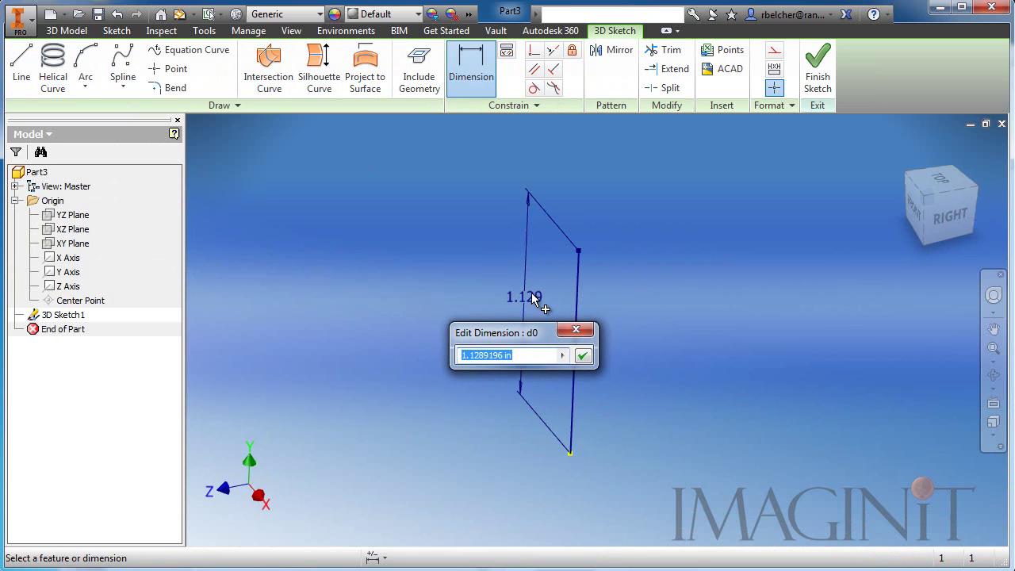
pyautogui.write('1')
pyautogui.press('Return')
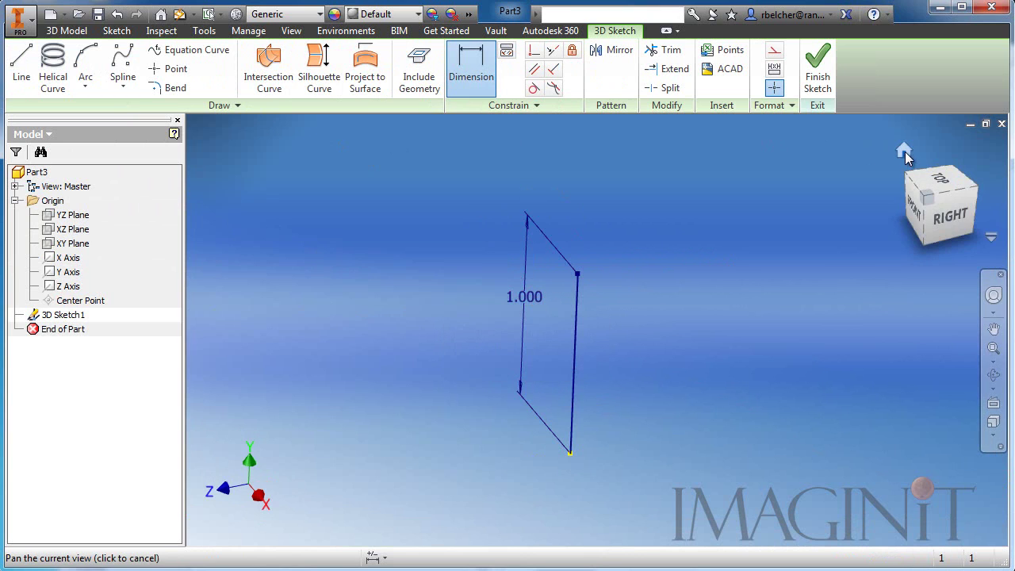
pyautogui.click(904, 151)
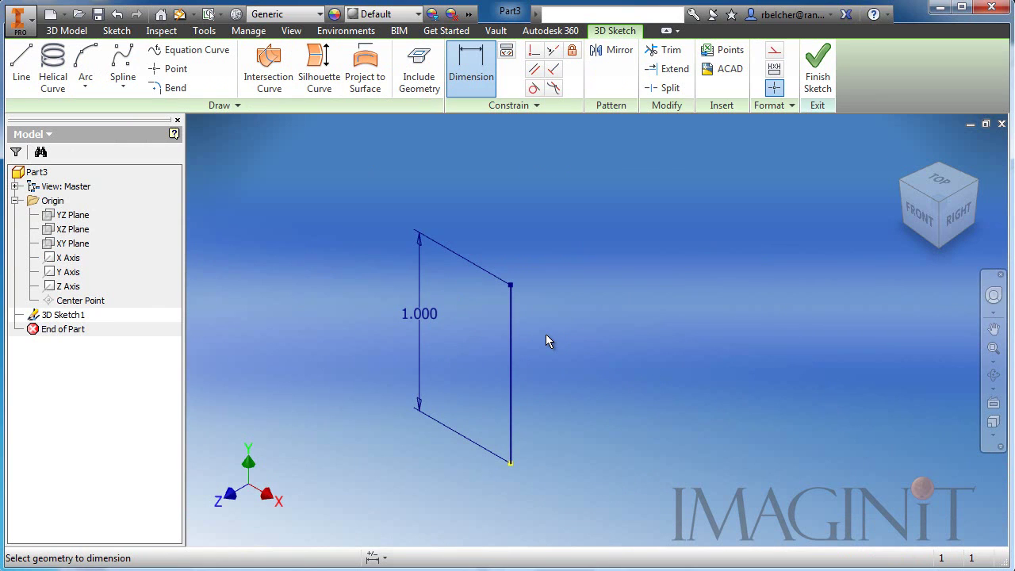
# Draw three connected lines from the vertical line's top: down-sloping, steep rising, then a final segment
pyautogui.click(22, 68)
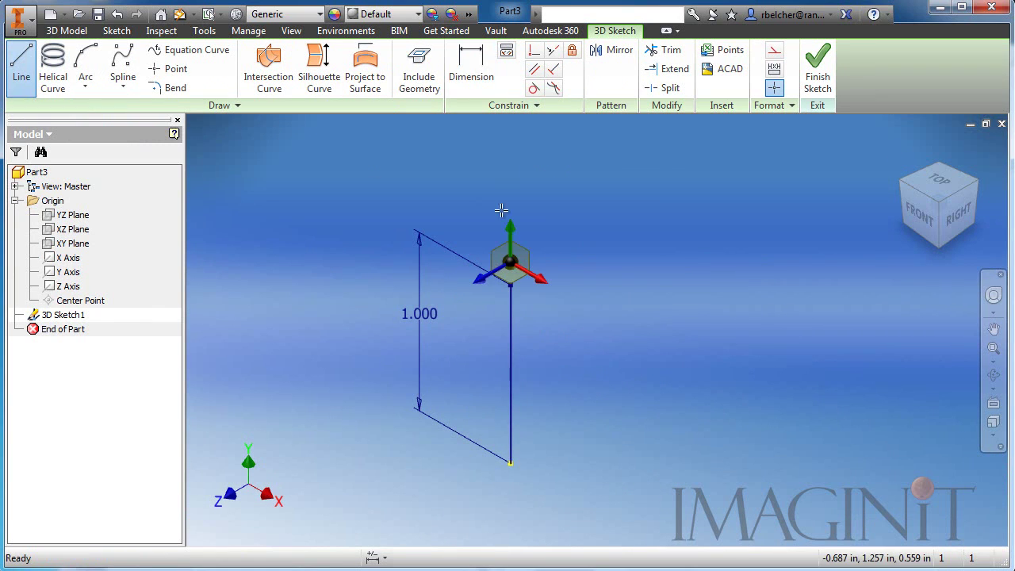
pyautogui.click(511, 285)
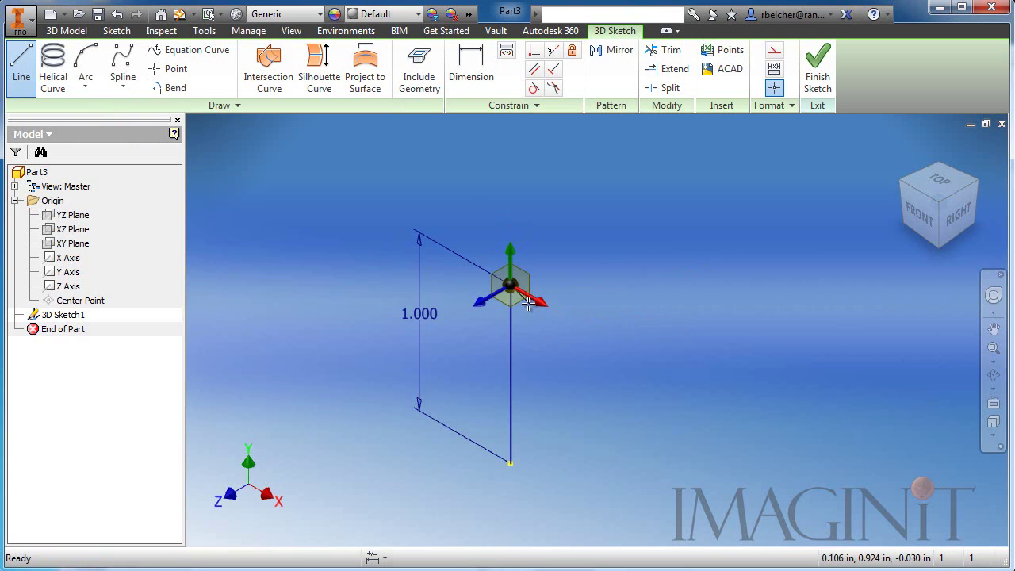
pyautogui.click(669, 374)
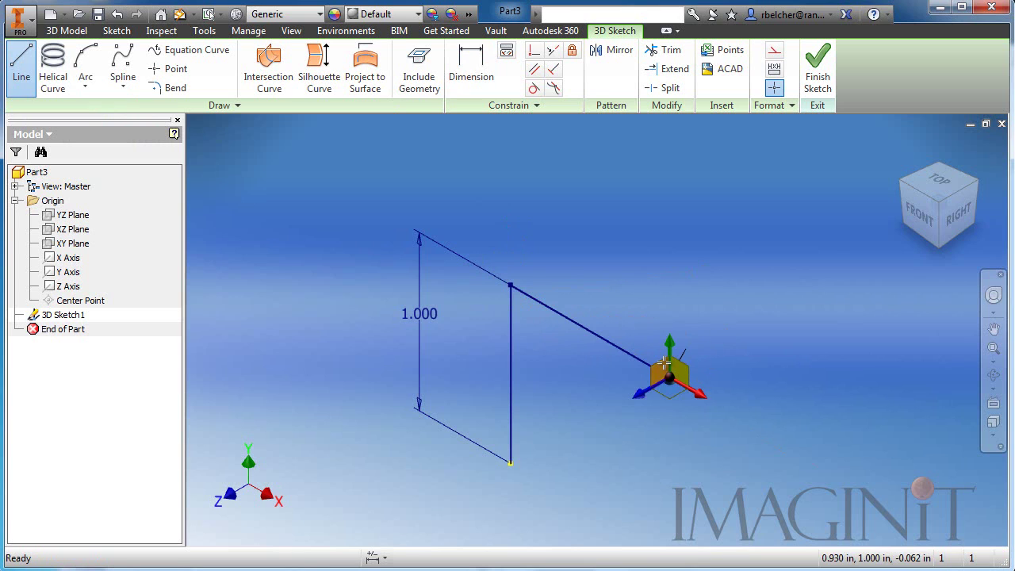
pyautogui.moveTo(759, 274); pyautogui.dragTo(630, 301, button='middle')
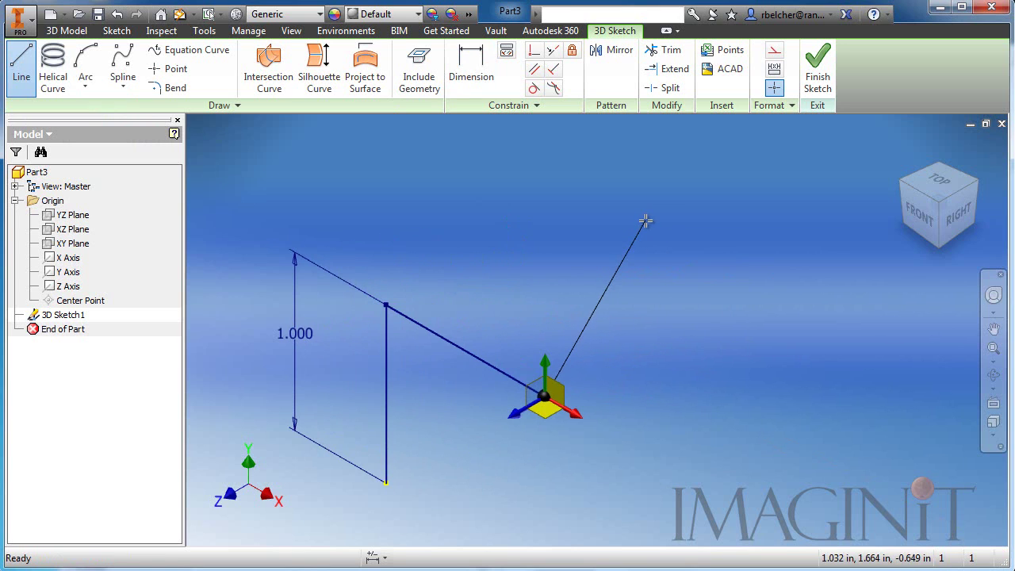
pyautogui.click(645, 221)
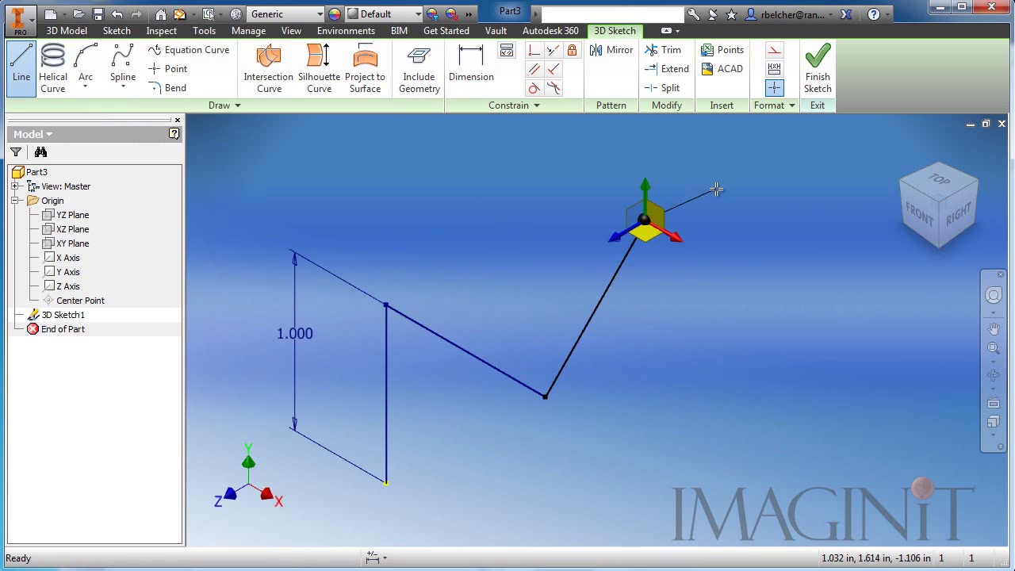
pyautogui.moveTo(716, 189); pyautogui.dragTo(663, 242, button='middle')
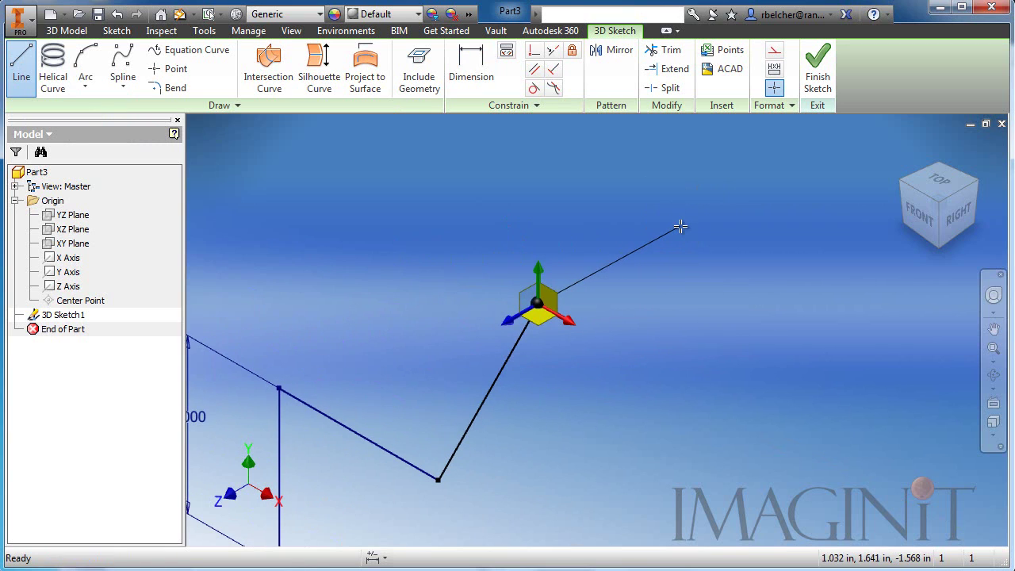
pyautogui.click(680, 223)
pyautogui.rightClick(599, 252)
pyautogui.click(634, 224)
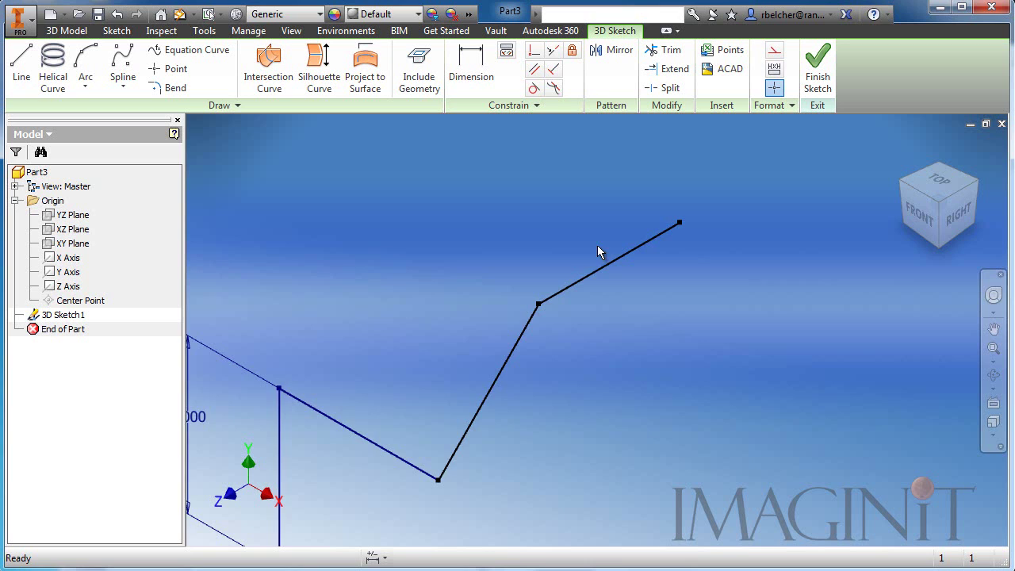
pyautogui.moveTo(599, 252)
pyautogui.keyDown('shift'); pyautogui.mouseDown(button='middle')
pyautogui.moveTo(510, 312)
pyautogui.moveTo(618, 288)
pyautogui.moveTo(580, 290)
pyautogui.moveTo(567, 267)
pyautogui.moveTo(525, 306)
pyautogui.mouseUp(button='middle'); pyautogui.keyUp('shift')
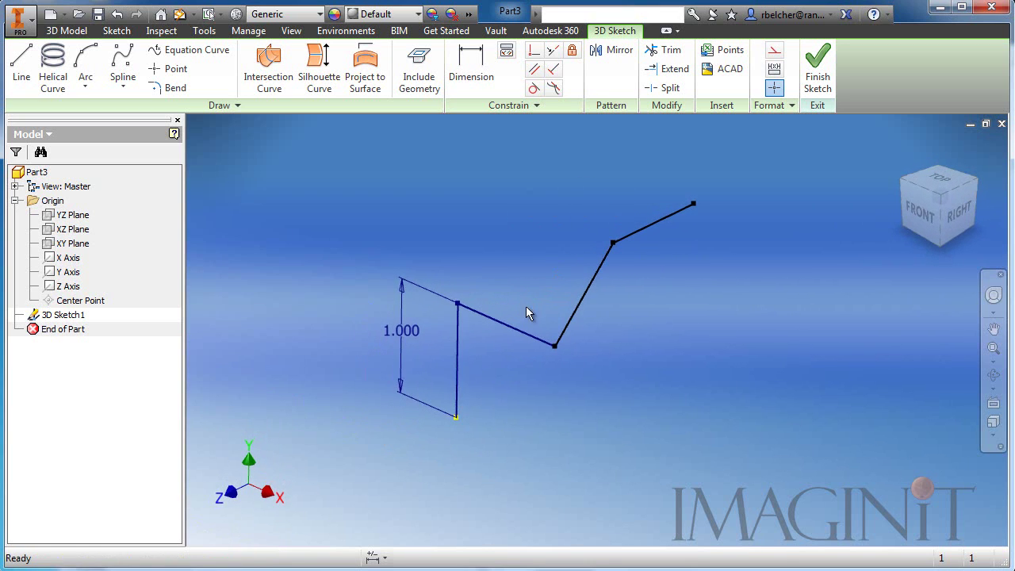
# Add 0.250 in bends at the path's three corners between adjacent lines
pyautogui.click(158, 90)
pyautogui.scroll(3, 379, 298)
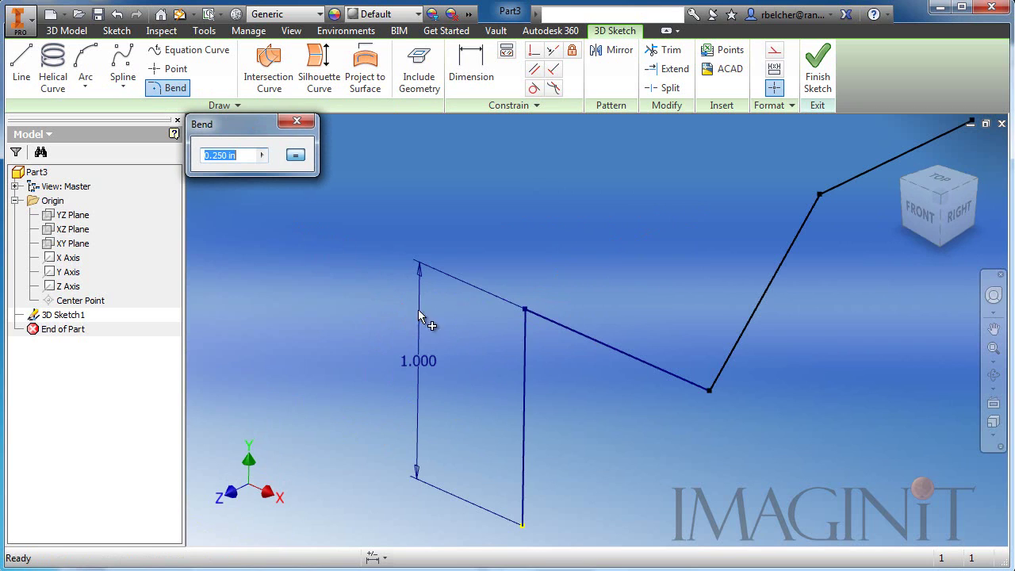
pyautogui.click(523, 348)
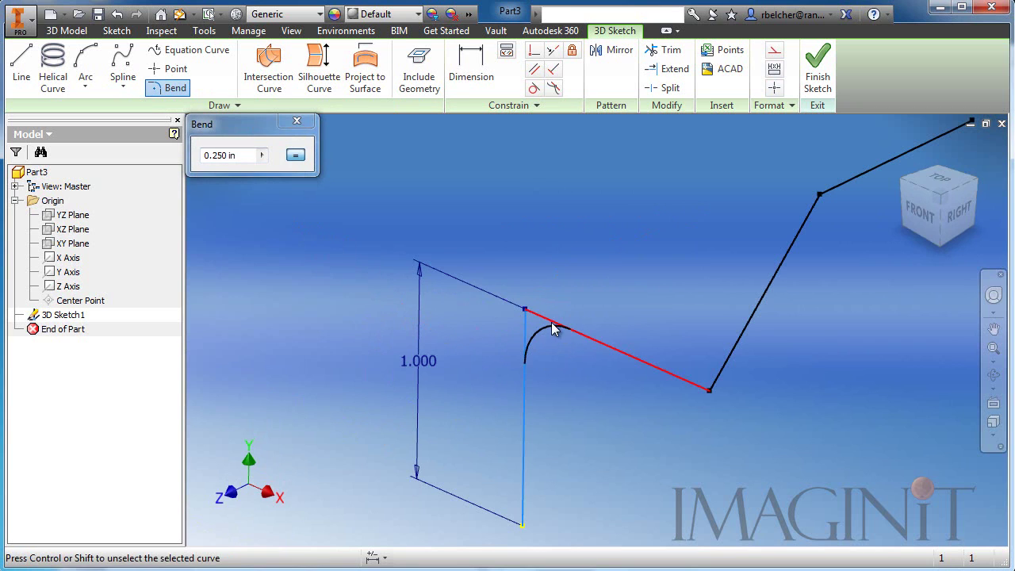
pyautogui.click(596, 340)
pyautogui.click(722, 365)
pyautogui.moveTo(780, 268); pyautogui.dragTo(618, 341, button='middle')
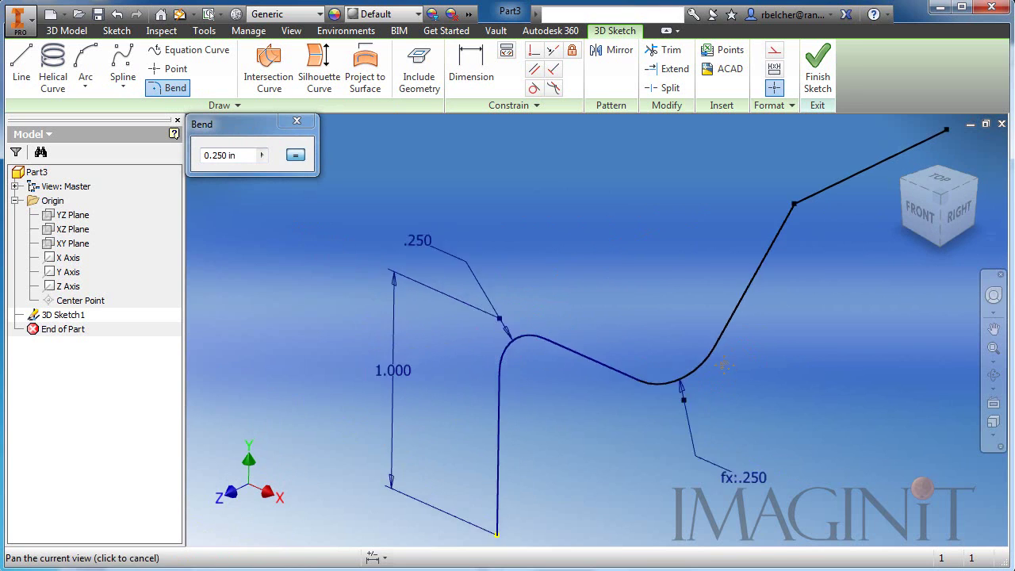
pyautogui.click(620, 343)
pyautogui.click(685, 255)
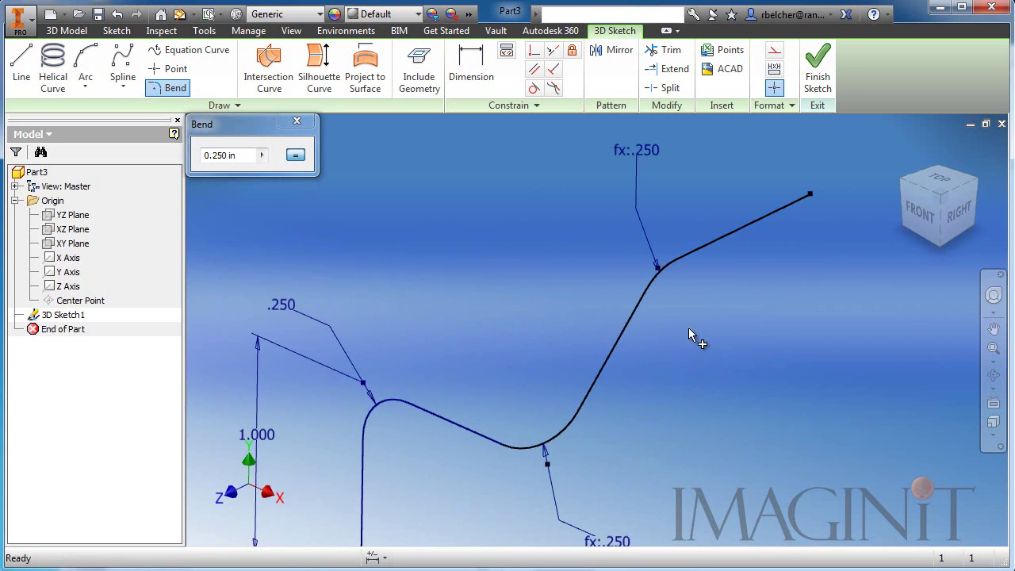
pyautogui.scroll(-3, 693, 335)
pyautogui.rightClick(536, 267)
pyautogui.click(467, 267)
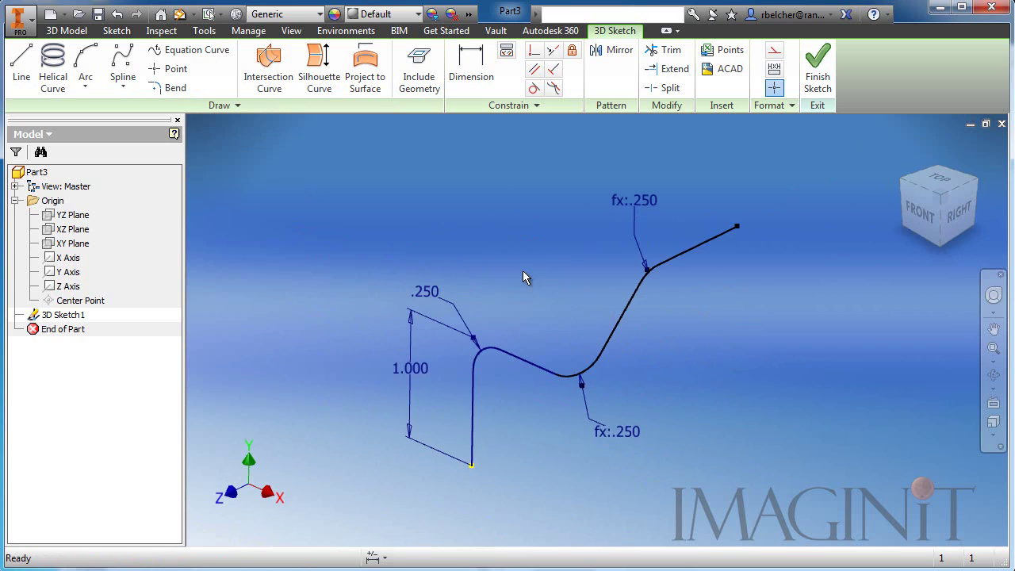
pyautogui.moveTo(566, 306)
pyautogui.mouseDown(button='middle')
pyautogui.moveTo(547, 270)
pyautogui.moveTo(557, 285)
pyautogui.mouseUp(button='middle')
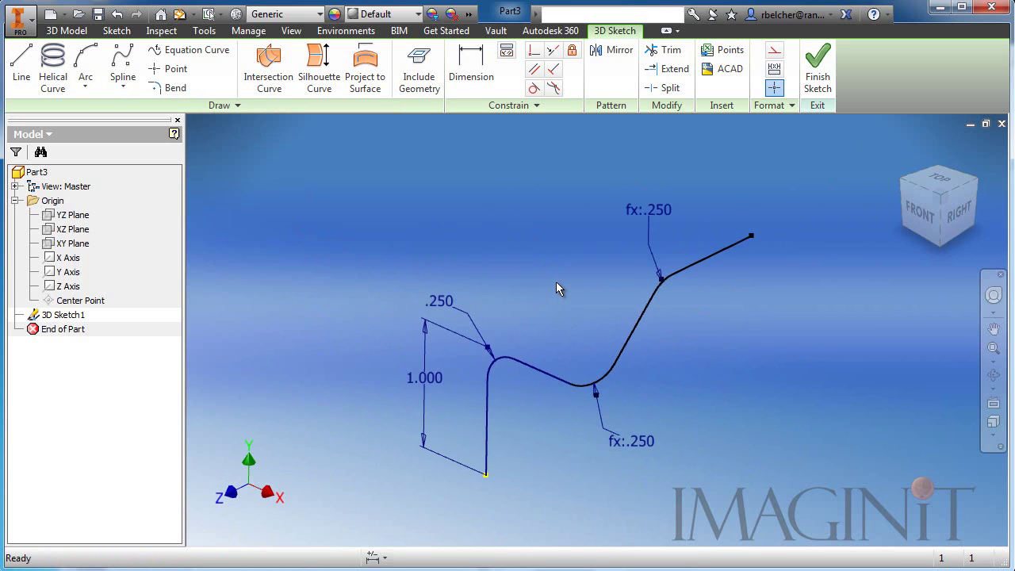
# Finish the 3D sketch and start a 2D sketch on the XY plane
pyautogui.click(817, 70)
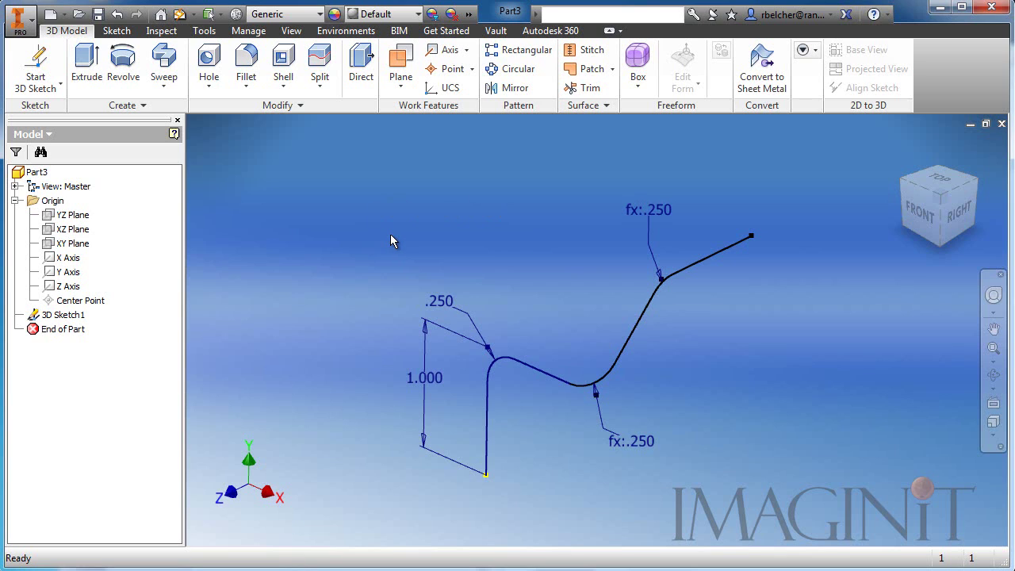
pyautogui.keyDown('shift'); pyautogui.moveTo(378, 268); pyautogui.dragTo(381, 267, button='middle'); pyautogui.keyUp('shift')
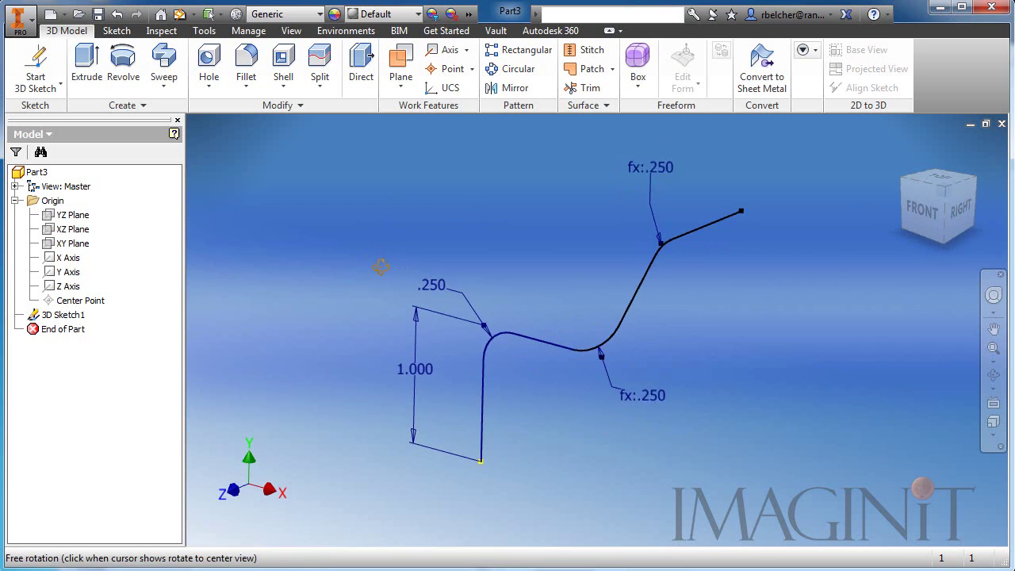
pyautogui.click(43, 85)
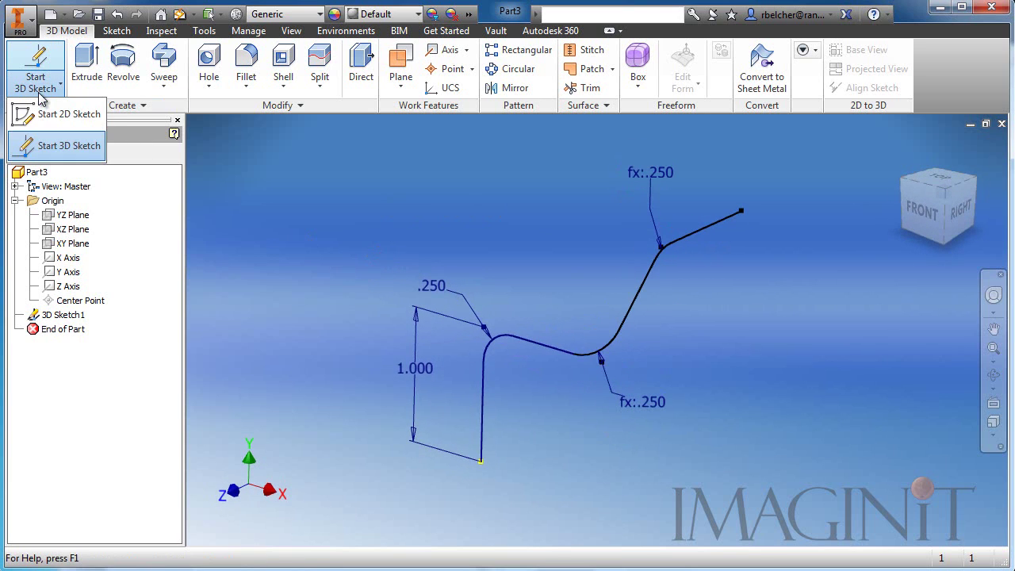
pyautogui.click(69, 119)
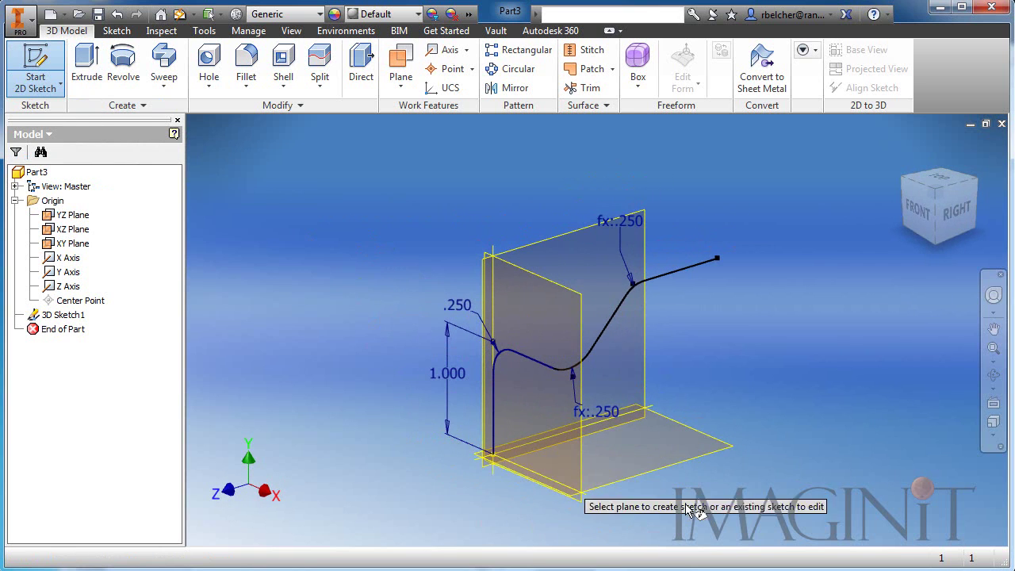
pyautogui.click(675, 461)
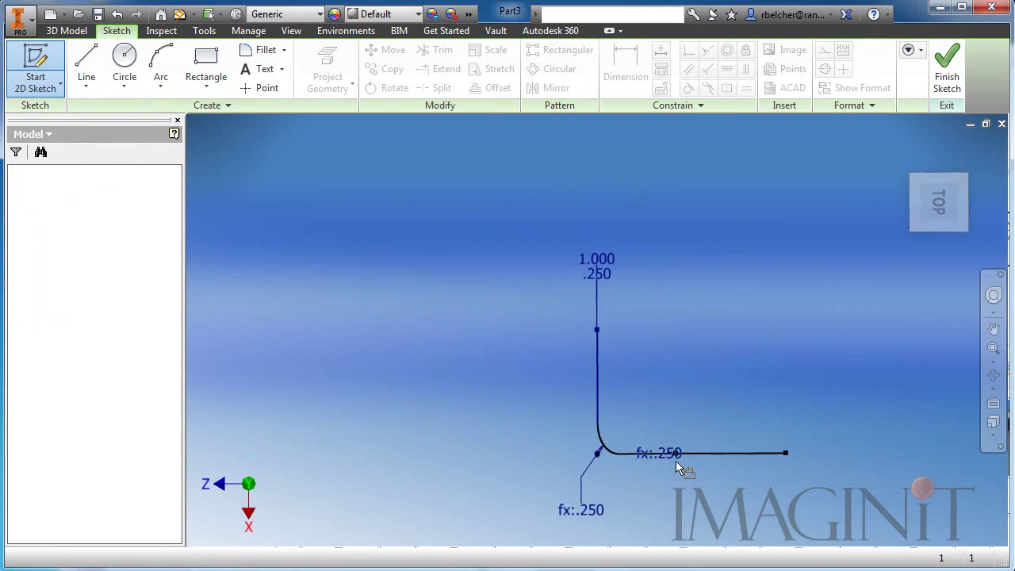
# Draw a small circle centred on the bent path's lower endpoint
pyautogui.moveTo(686, 394)
pyautogui.keyDown('shift'); pyautogui.mouseDown(button='middle')
pyautogui.moveTo(656, 426)
pyautogui.moveTo(635, 421)
pyautogui.mouseUp(button='middle'); pyautogui.keyUp('shift')
pyautogui.scroll(-3, 627, 333)
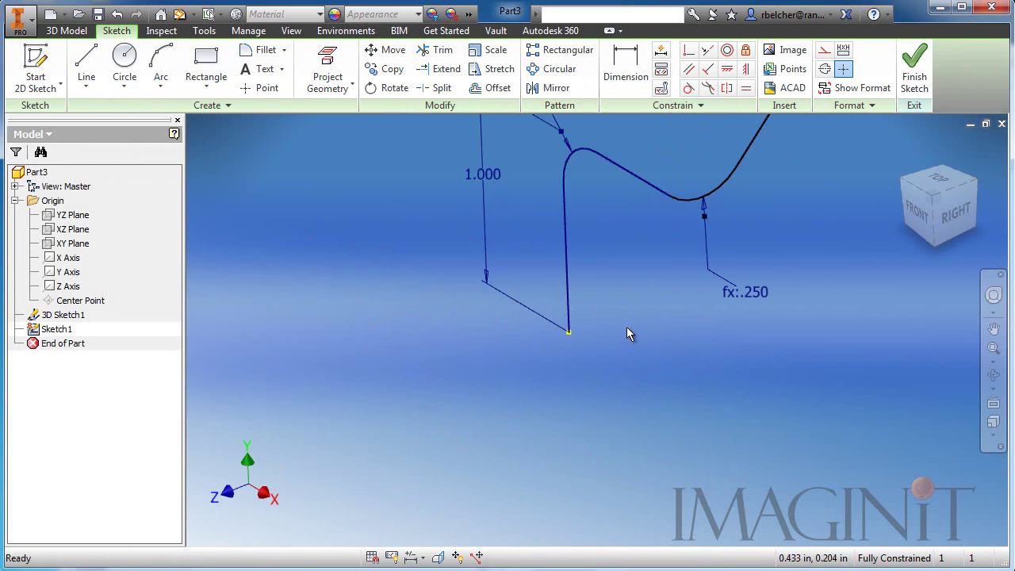
pyautogui.click(124, 62)
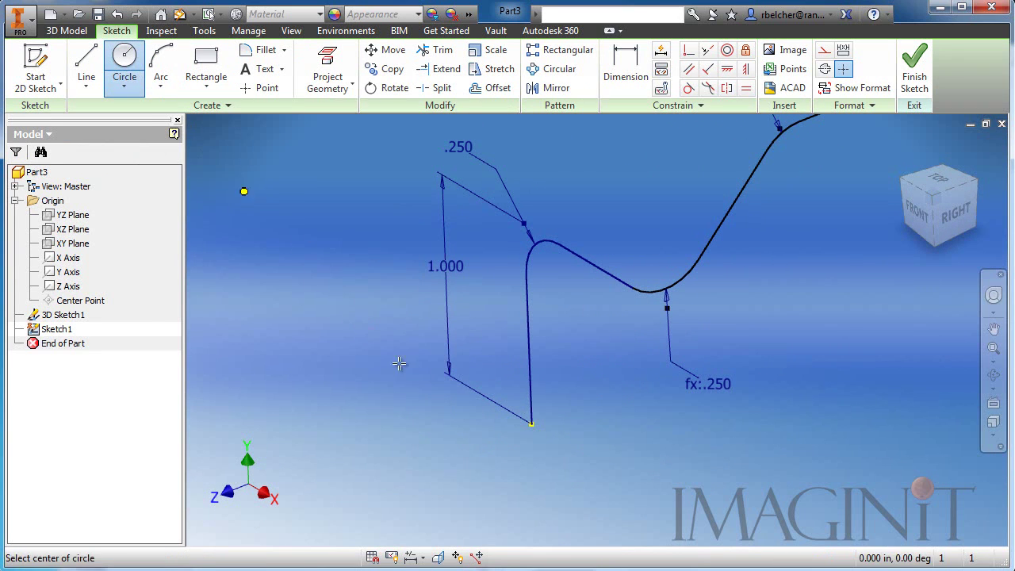
pyautogui.click(532, 422)
pyautogui.scroll(-3, 539, 427)
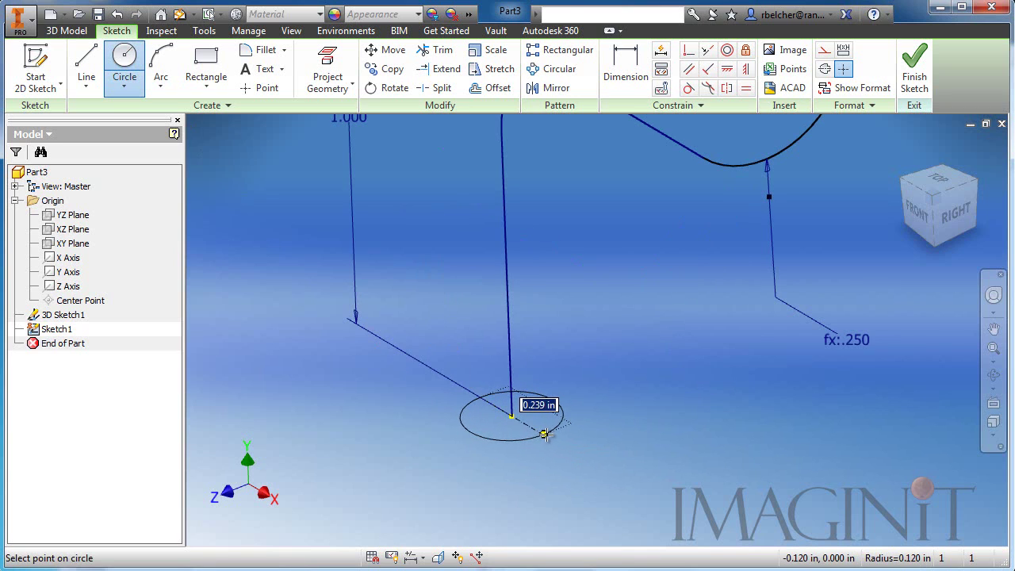
pyautogui.click(545, 434)
pyautogui.scroll(3, 585, 378)
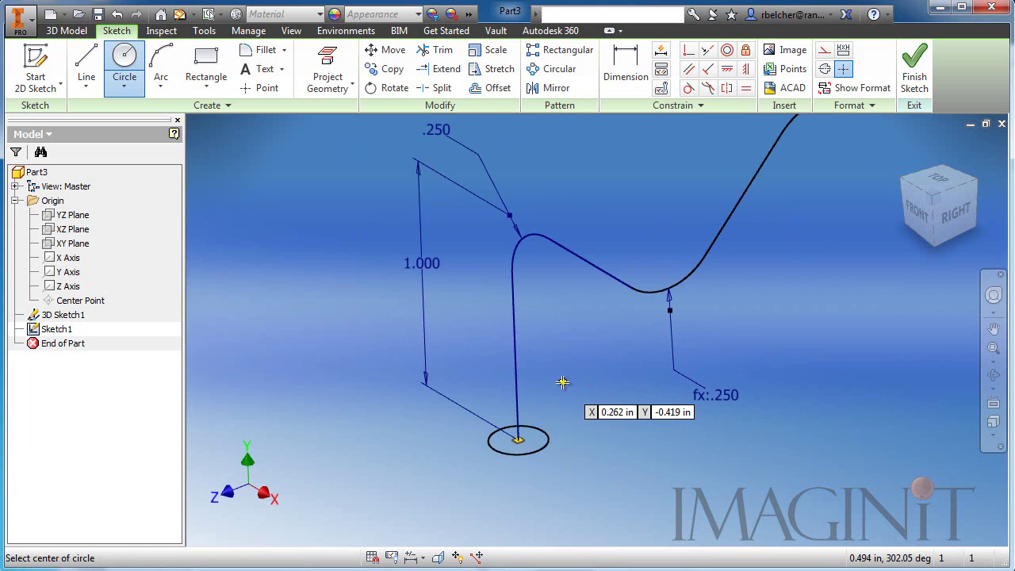
pyautogui.press('Escape')
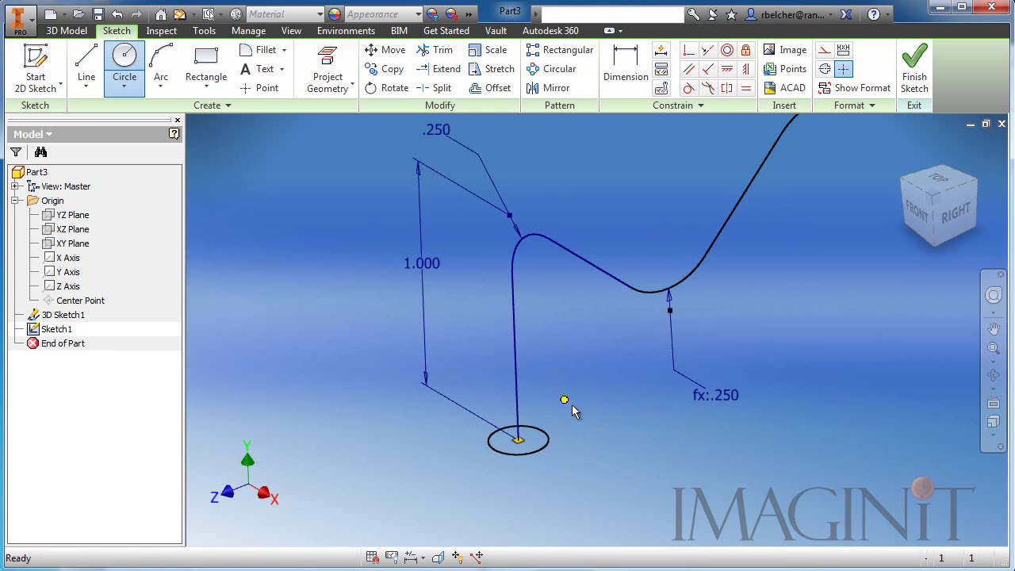
# Finish the sketch and create Boundary Patch1 filling the circle
pyautogui.click(910, 69)
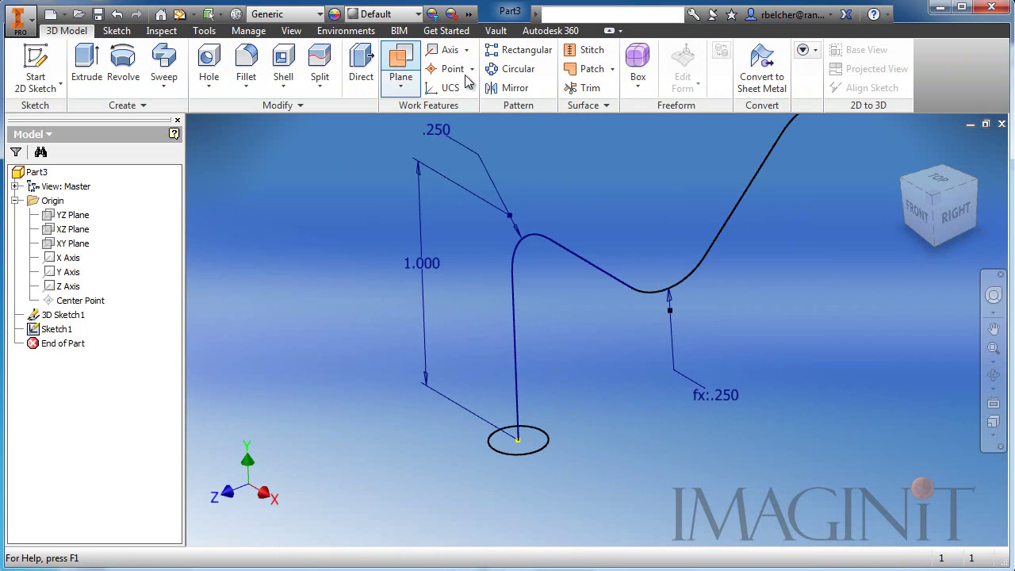
pyautogui.click(587, 69)
pyautogui.click(547, 438)
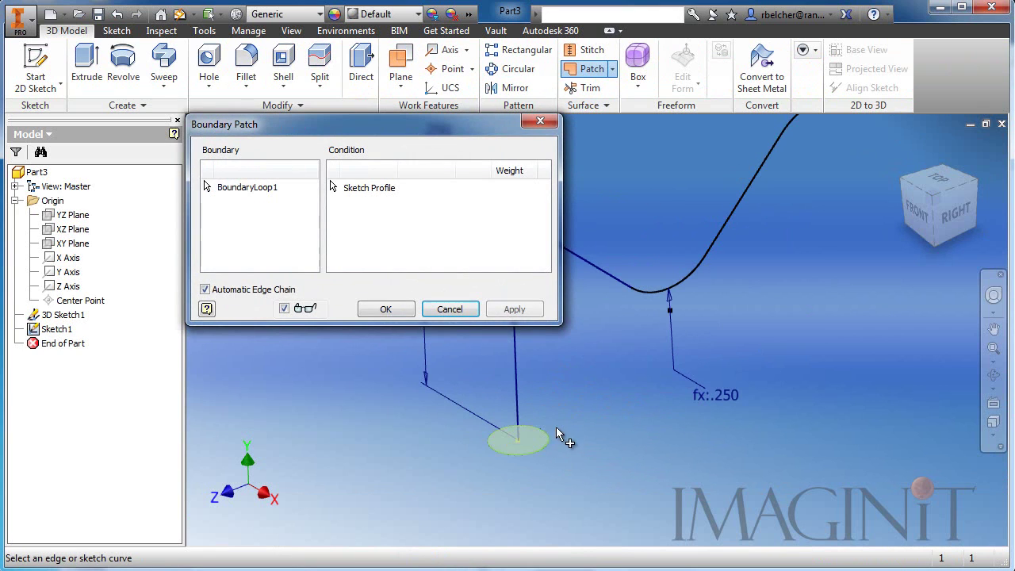
pyautogui.click(400, 312)
pyautogui.scroll(3, 566, 408)
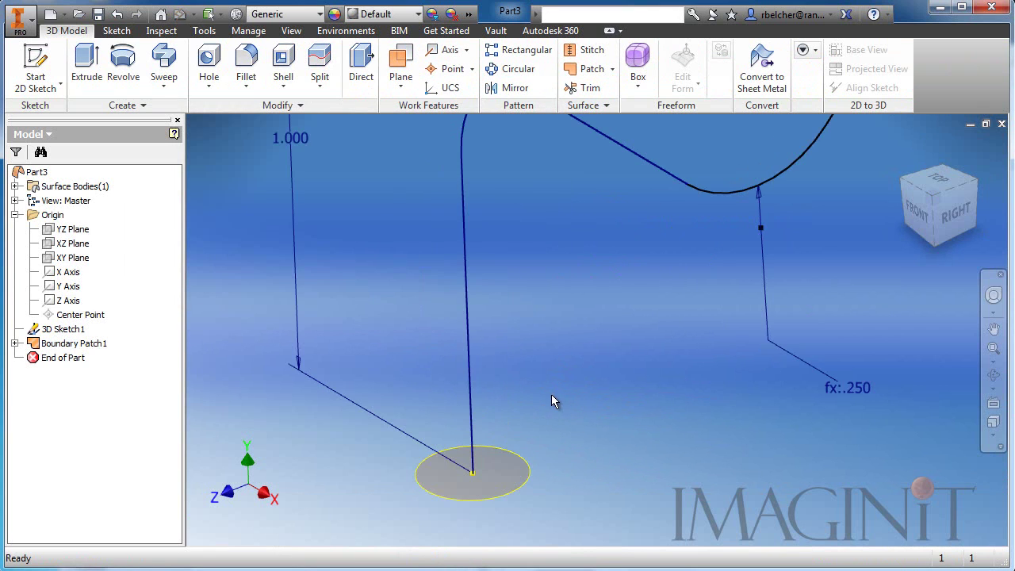
pyautogui.moveTo(550, 403); pyautogui.dragTo(502, 412, button='middle')
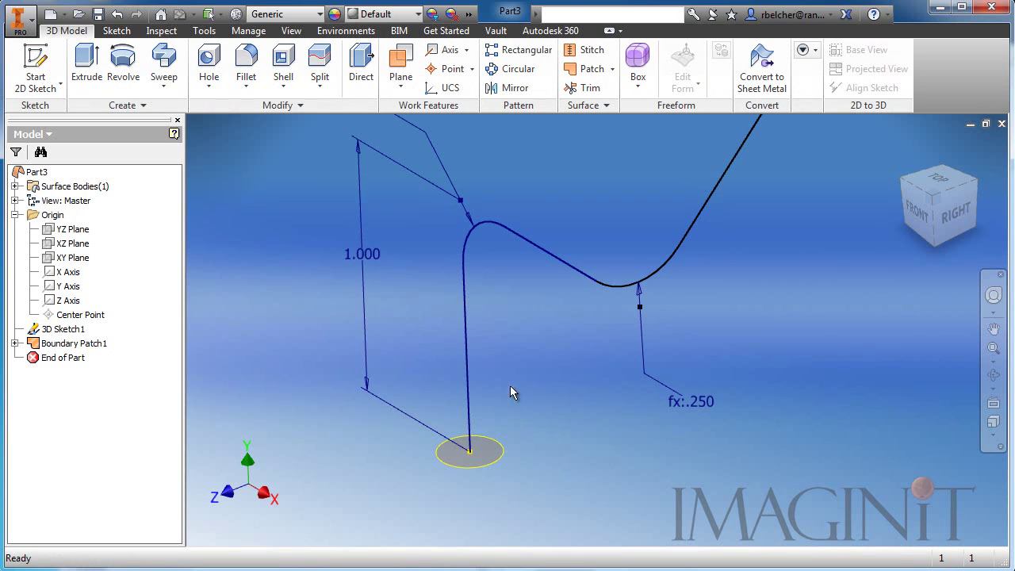
# Rectangular-pattern Boundary Patch1 along the 3D path, following Direction 1 orientation, spacing Drive=.25
pyautogui.click(520, 49)
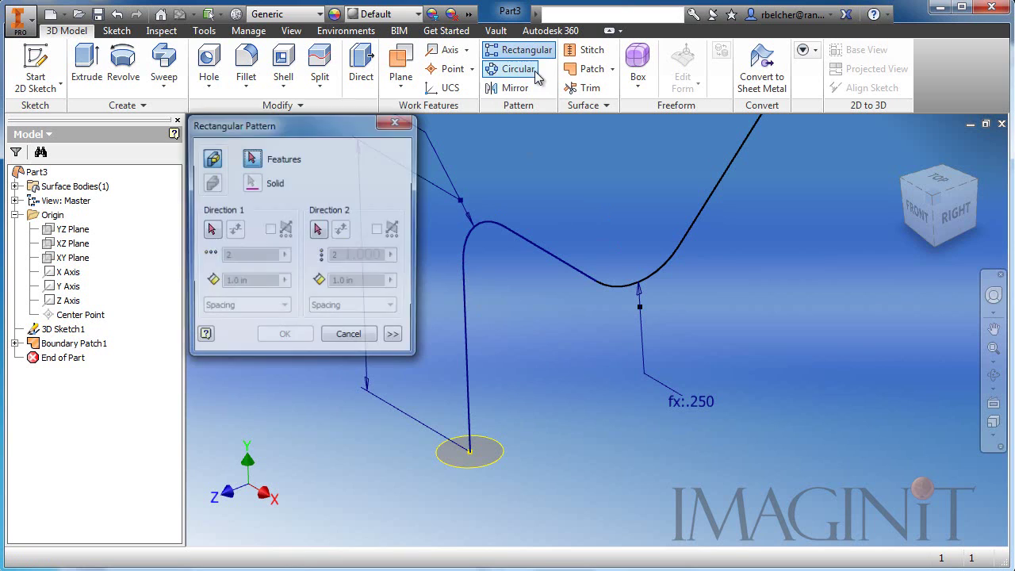
pyautogui.click(501, 450)
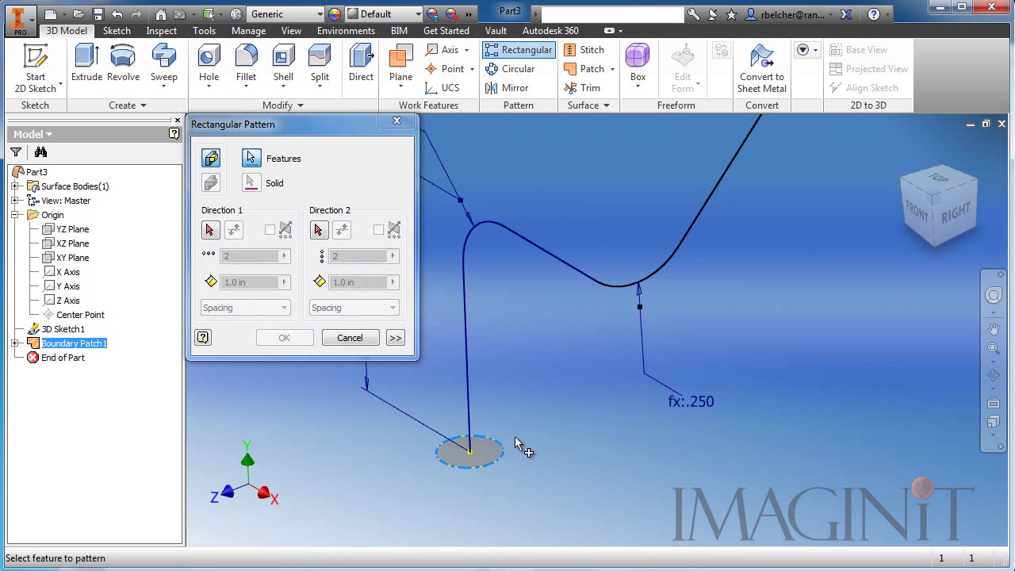
pyautogui.click(210, 230)
pyautogui.click(466, 343)
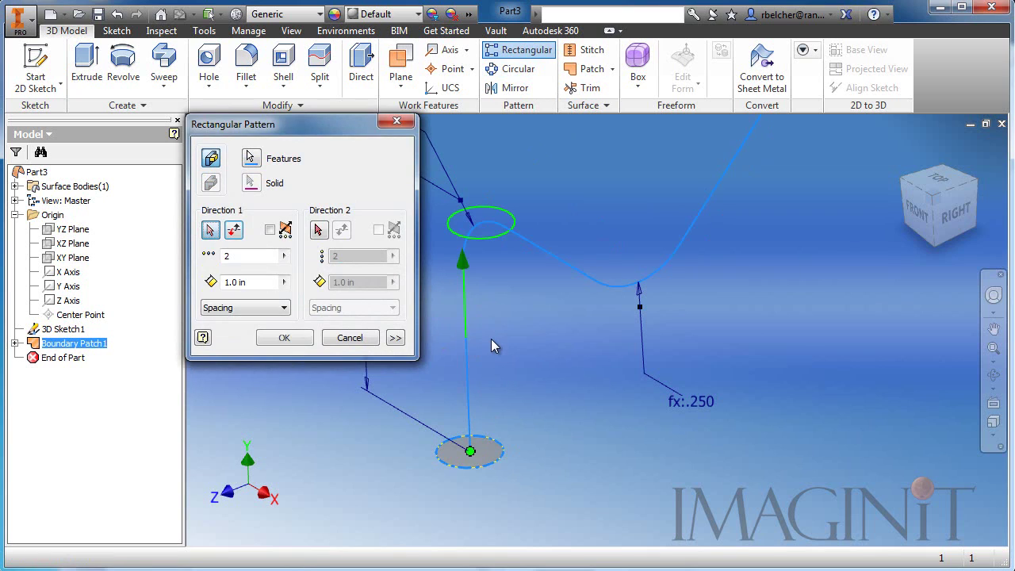
pyautogui.click(395, 338)
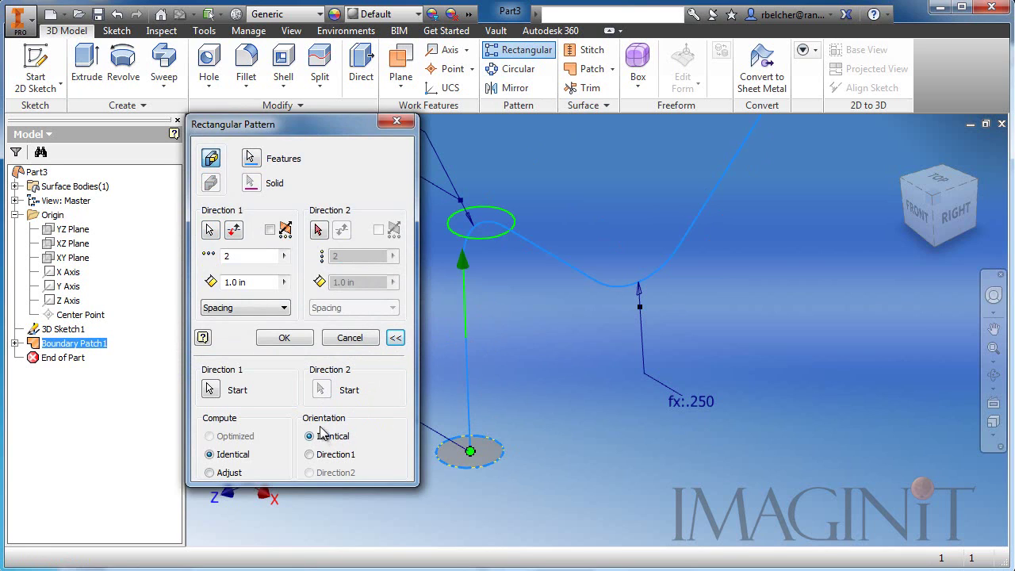
pyautogui.click(317, 459)
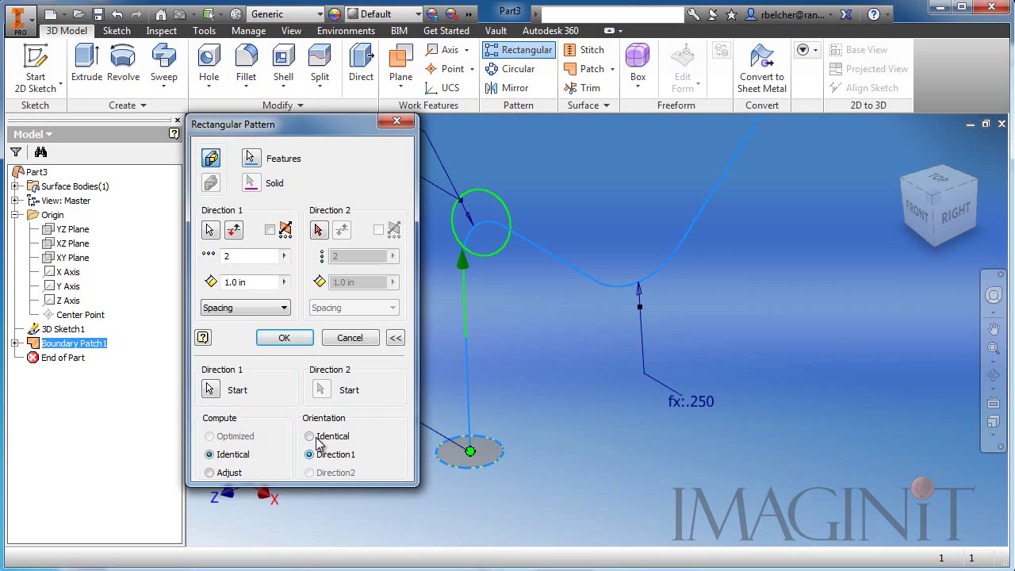
pyautogui.click(222, 283)
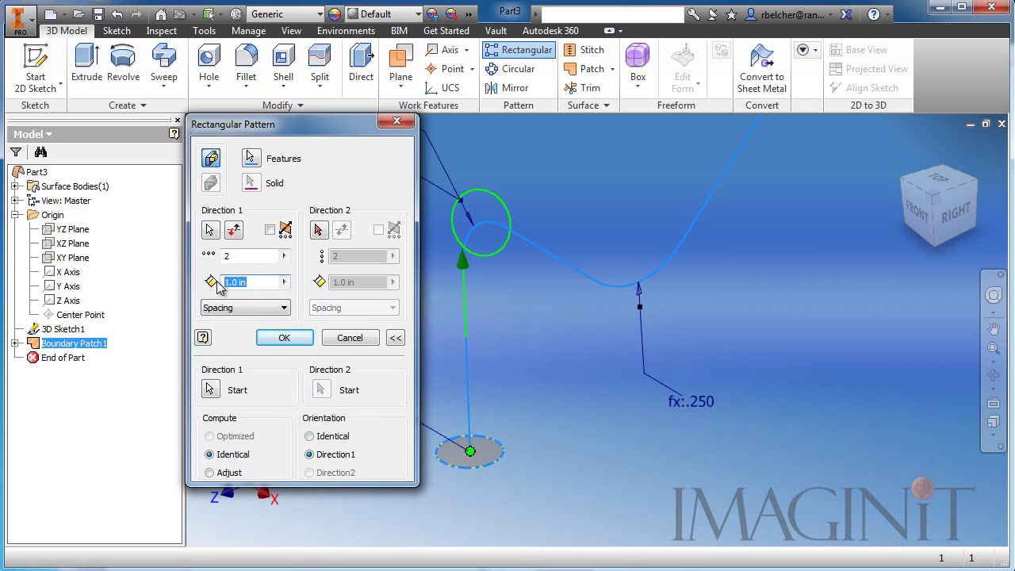
pyautogui.write('Drive')
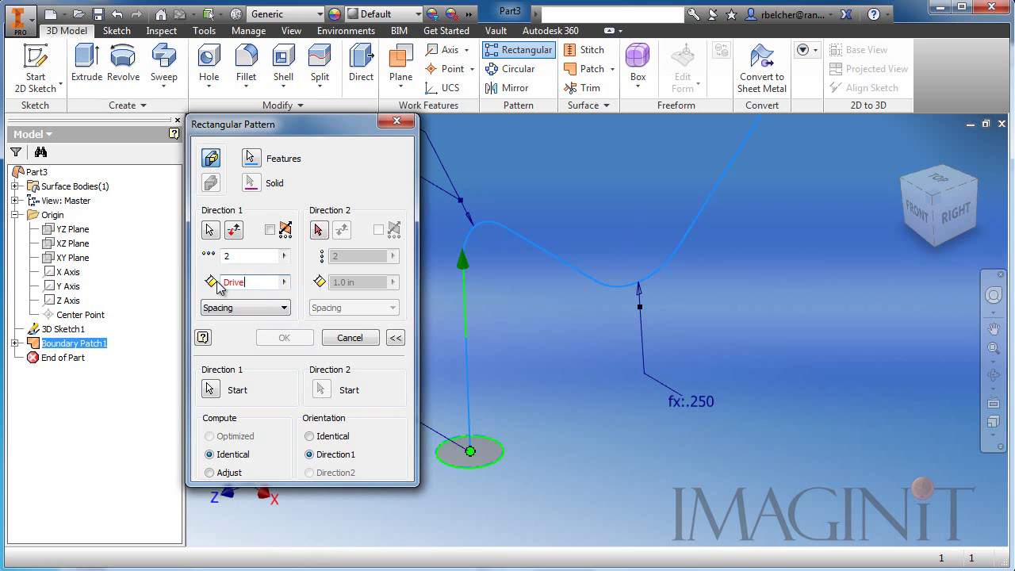
pyautogui.write('=.25')
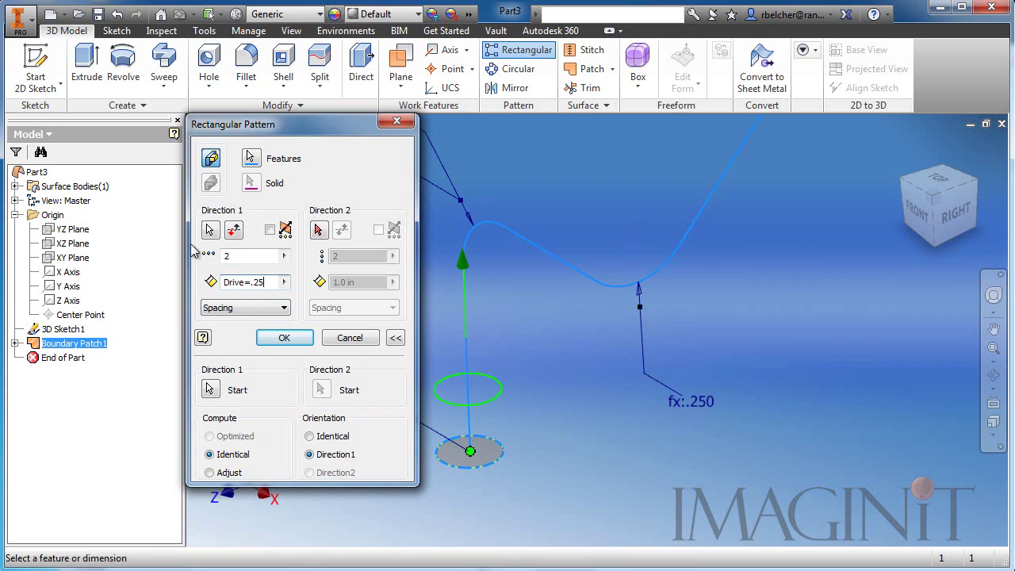
pyautogui.click(289, 339)
# Turn on visibility of 3D Sketch1 inside Rectangular Pattern1
pyautogui.moveTo(510, 329); pyautogui.dragTo(538, 306, button='middle')
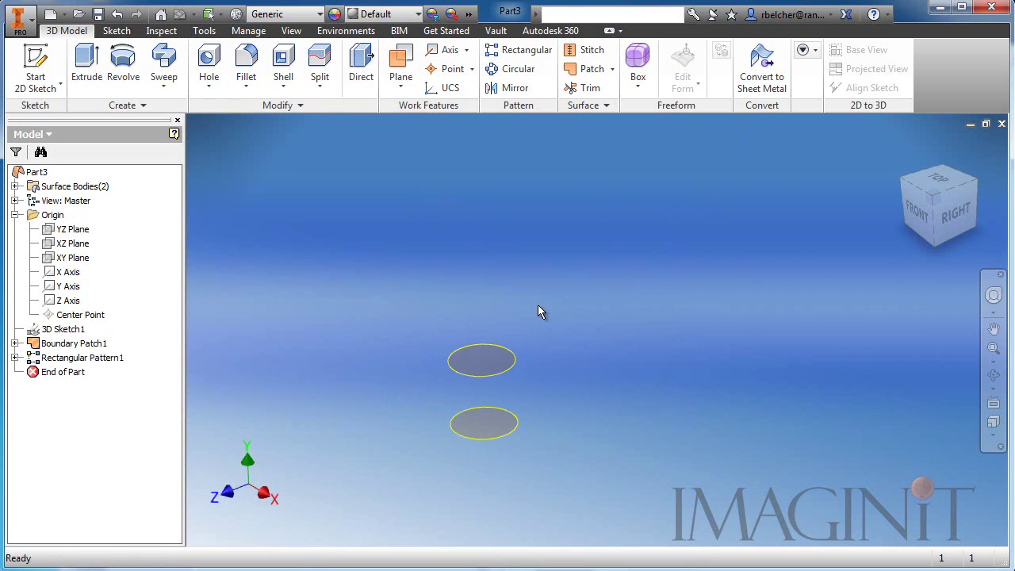
pyautogui.click(14, 358)
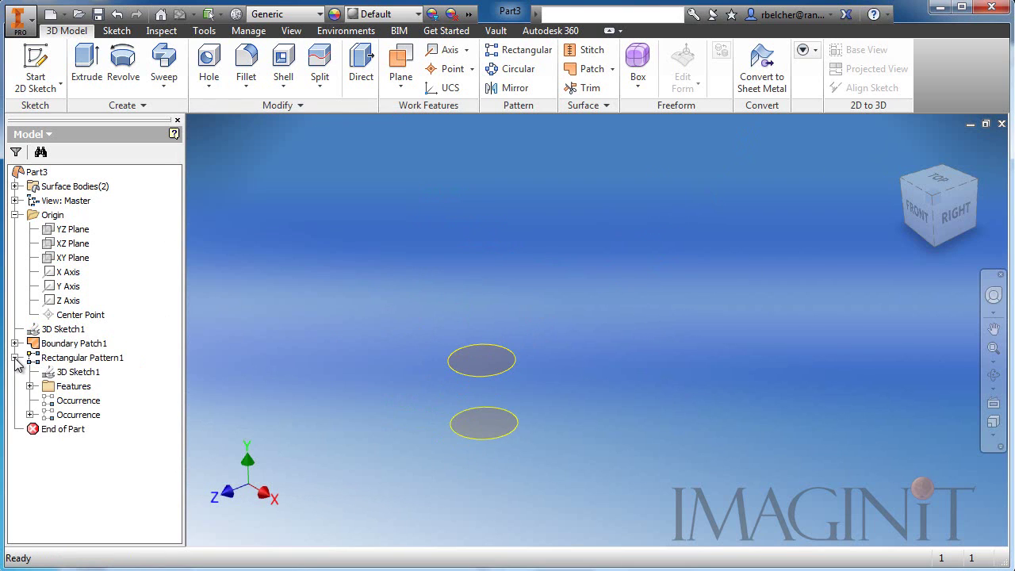
pyautogui.rightClick(81, 371)
pyautogui.click(133, 455)
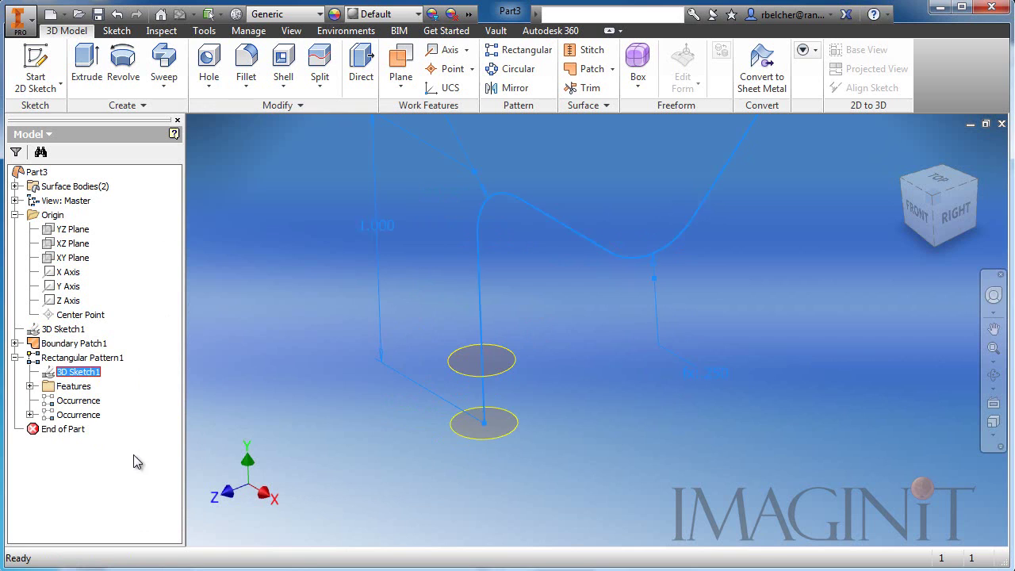
pyautogui.moveTo(509, 298)
pyautogui.mouseDown(button='middle')
pyautogui.moveTo(471, 347)
pyautogui.moveTo(477, 305)
pyautogui.moveTo(504, 293)
pyautogui.mouseUp(button='middle')
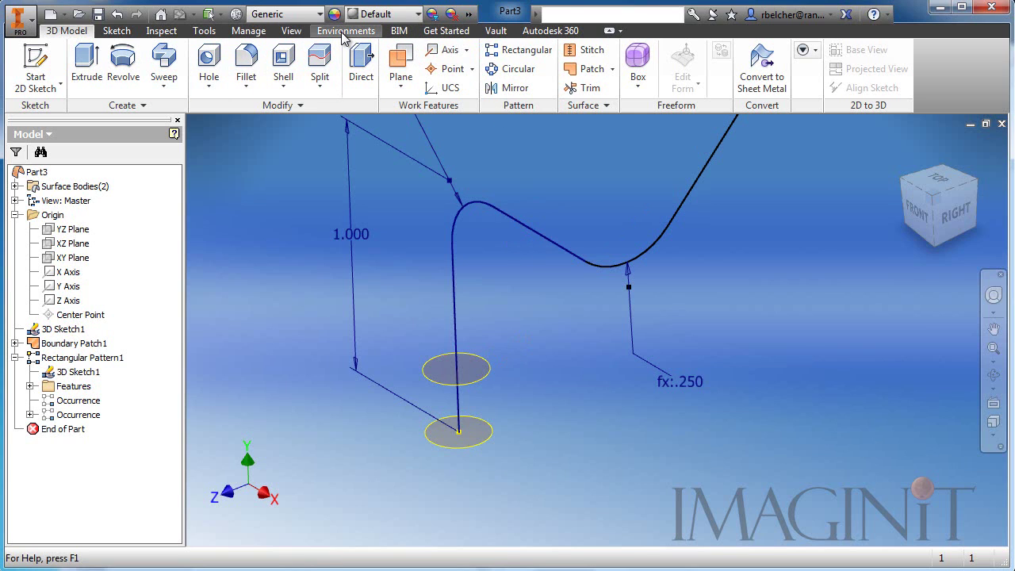
# In the Parameters dialog, check Export and Key for the Drive parameter
pyautogui.click(248, 32)
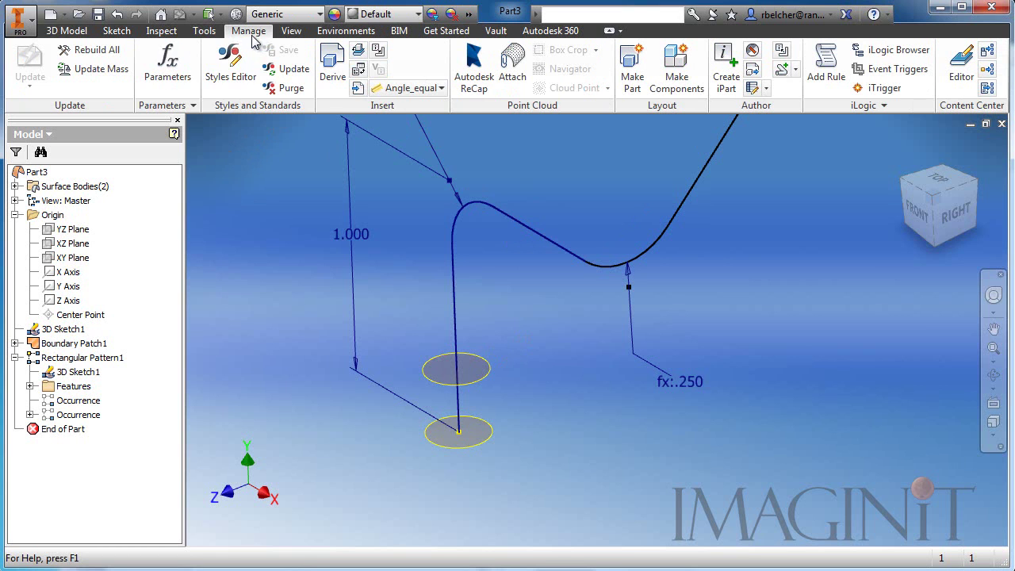
pyautogui.click(166, 67)
pyautogui.moveTo(192, 19); pyautogui.dragTo(241, 34)
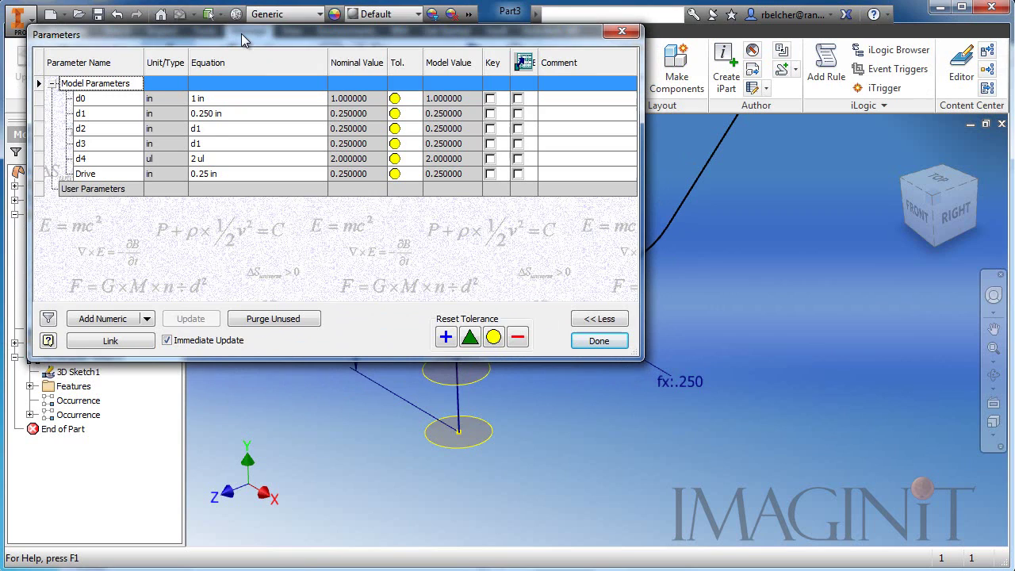
pyautogui.click(518, 174)
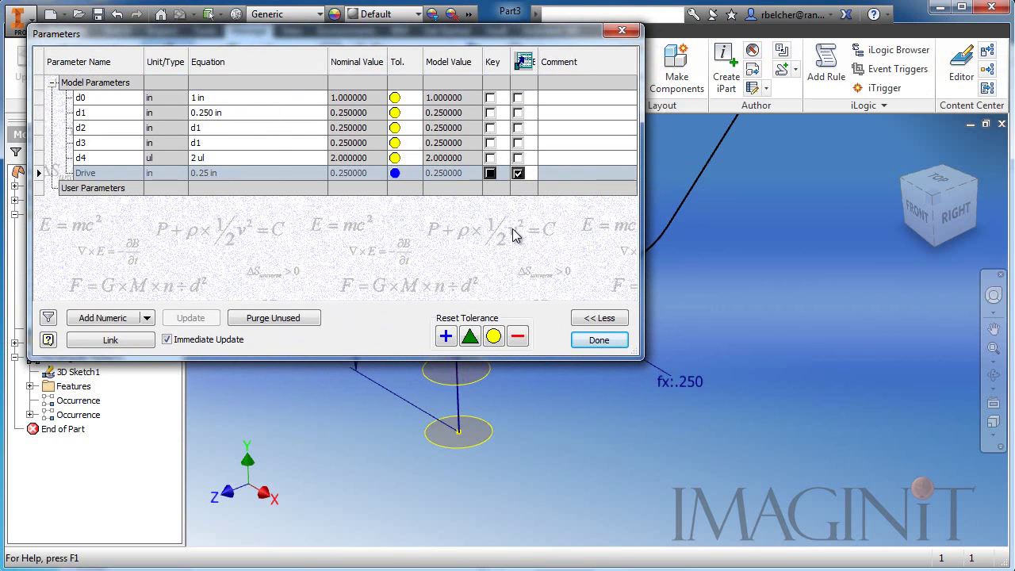
pyautogui.click(490, 173)
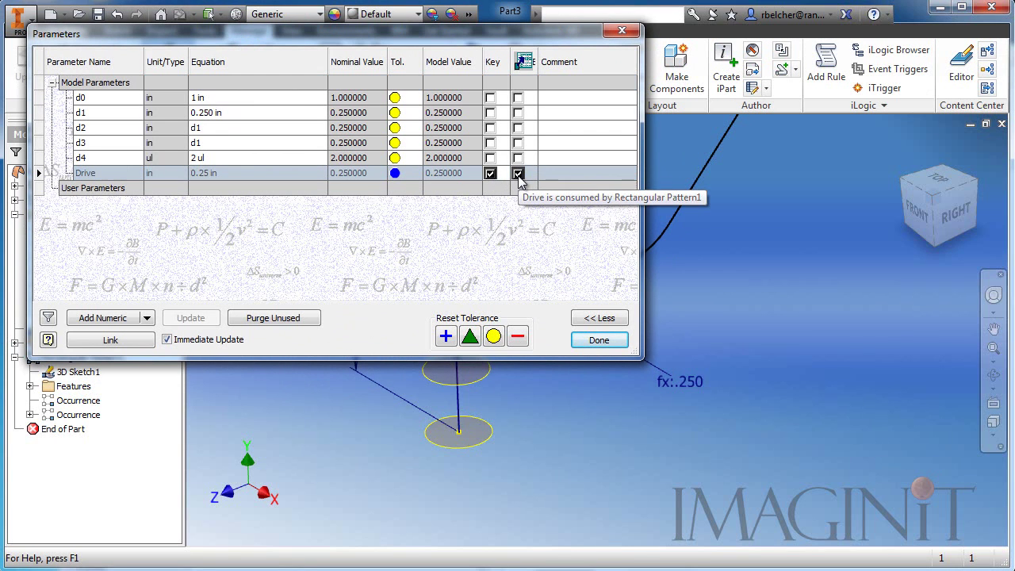
pyautogui.click(598, 340)
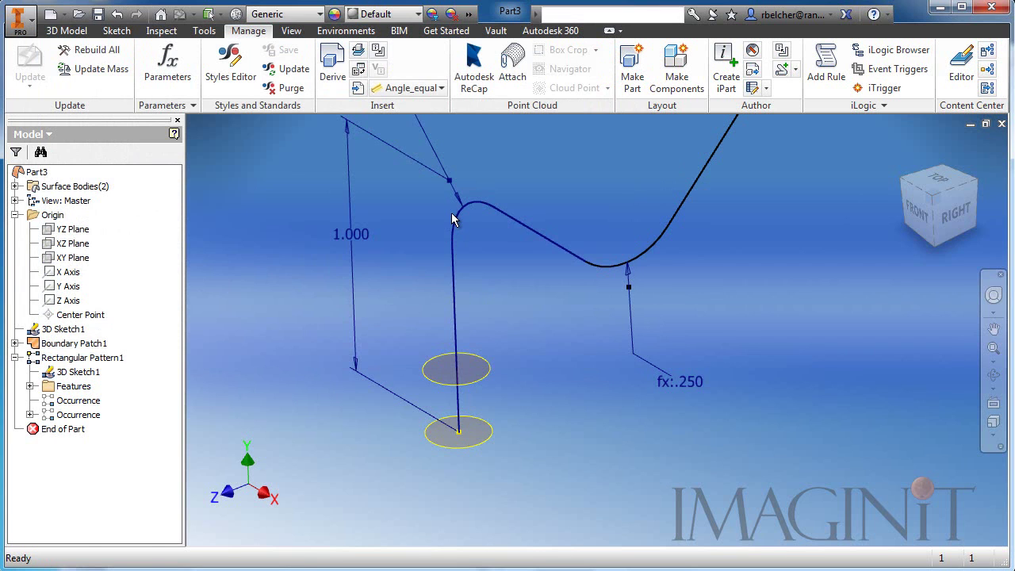
# Sketch a small circle on the lower disc centred at the path's start, finishing Sketch2
pyautogui.moveTo(451, 212)
pyautogui.mouseDown(button='middle')
pyautogui.moveTo(412, 263)
pyautogui.moveTo(410, 296)
pyautogui.moveTo(464, 297)
pyautogui.moveTo(430, 287)
pyautogui.moveTo(430, 300)
pyautogui.mouseUp(button='middle')
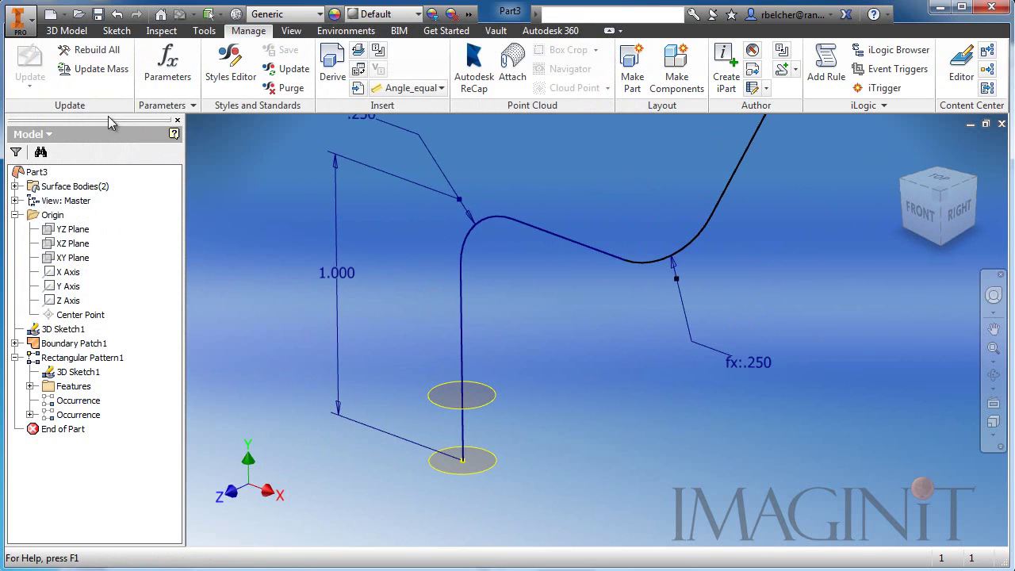
pyautogui.click(67, 31)
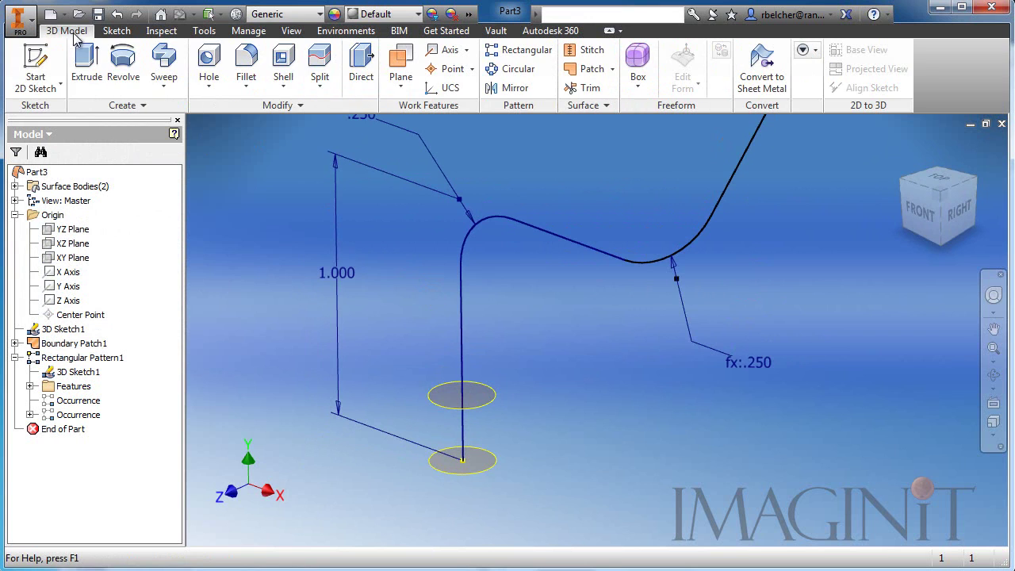
pyautogui.click(35, 67)
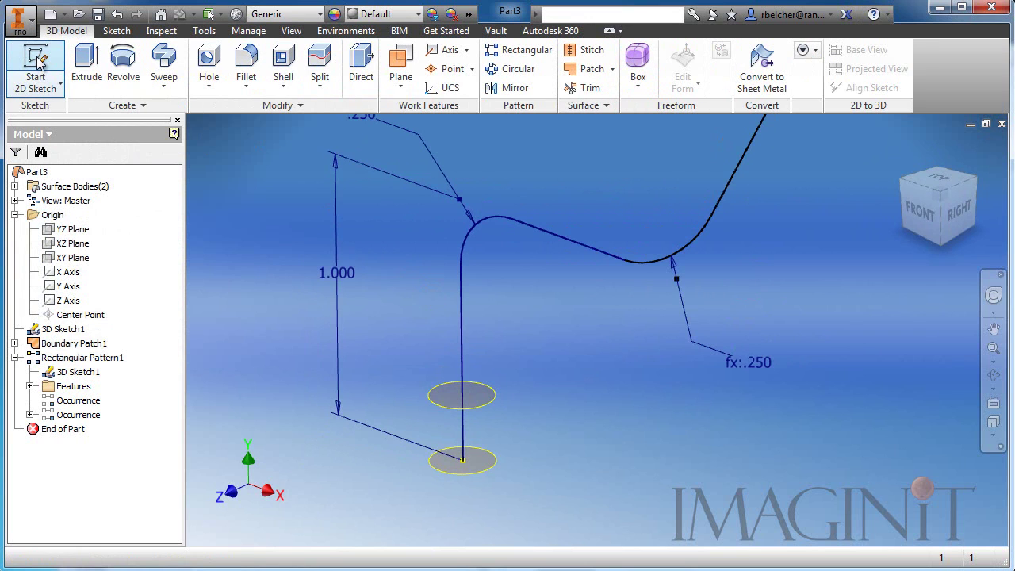
pyautogui.click(490, 466)
pyautogui.moveTo(602, 433)
pyautogui.keyDown('shift'); pyautogui.mouseDown(button='middle')
pyautogui.moveTo(560, 378)
pyautogui.moveTo(584, 401)
pyautogui.moveTo(555, 399)
pyautogui.moveTo(624, 333)
pyautogui.moveTo(586, 396)
pyautogui.mouseUp(button='middle'); pyautogui.keyUp('shift')
pyautogui.click(124, 63)
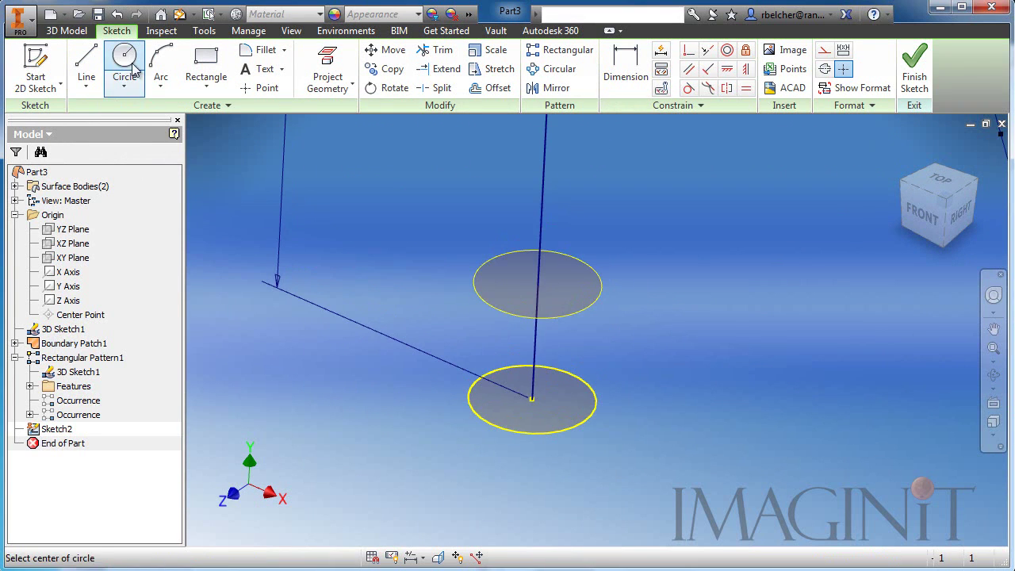
pyautogui.click(531, 399)
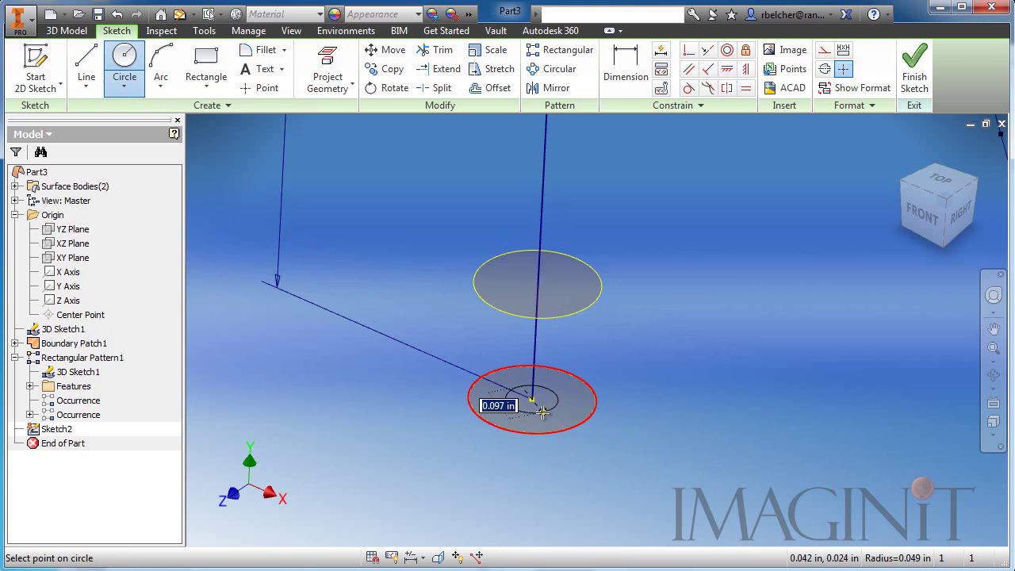
pyautogui.click(545, 413)
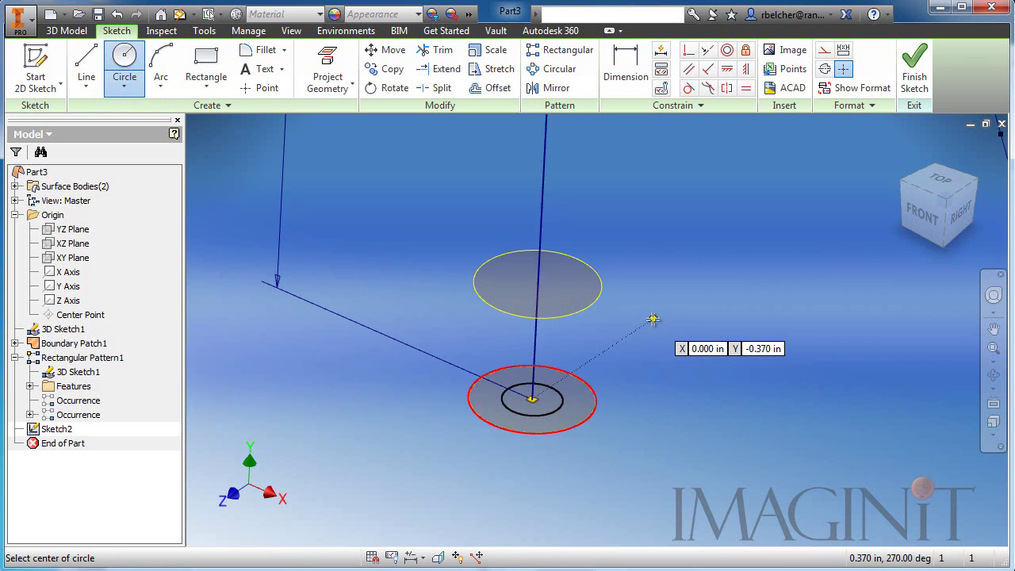
pyautogui.press('Escape')
pyautogui.click(914, 67)
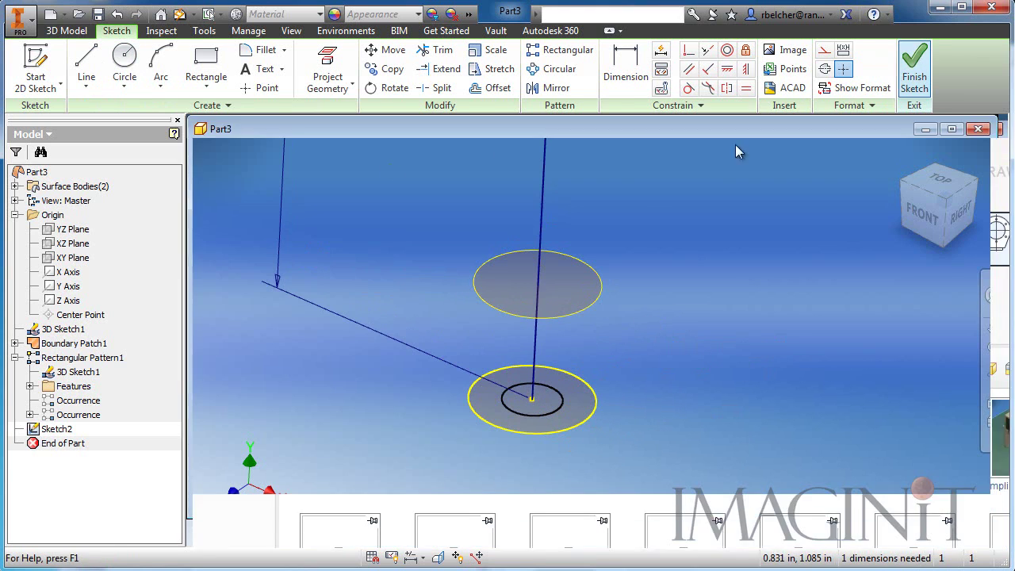
# Create Sweep1 by sweeping the small circle profile along the bent 3D sketch path
pyautogui.click(163, 63)
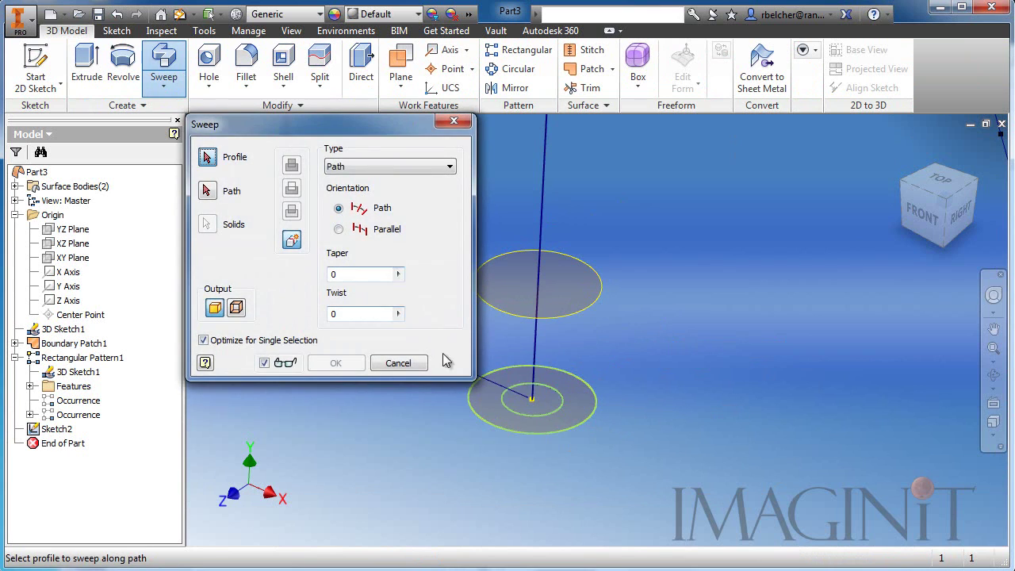
pyautogui.click(536, 409)
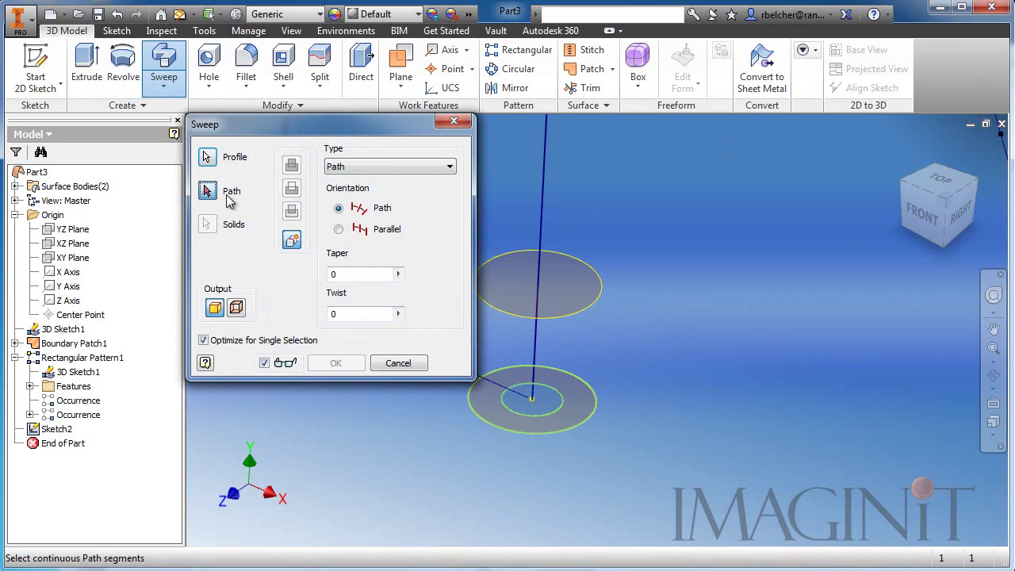
pyautogui.click(541, 205)
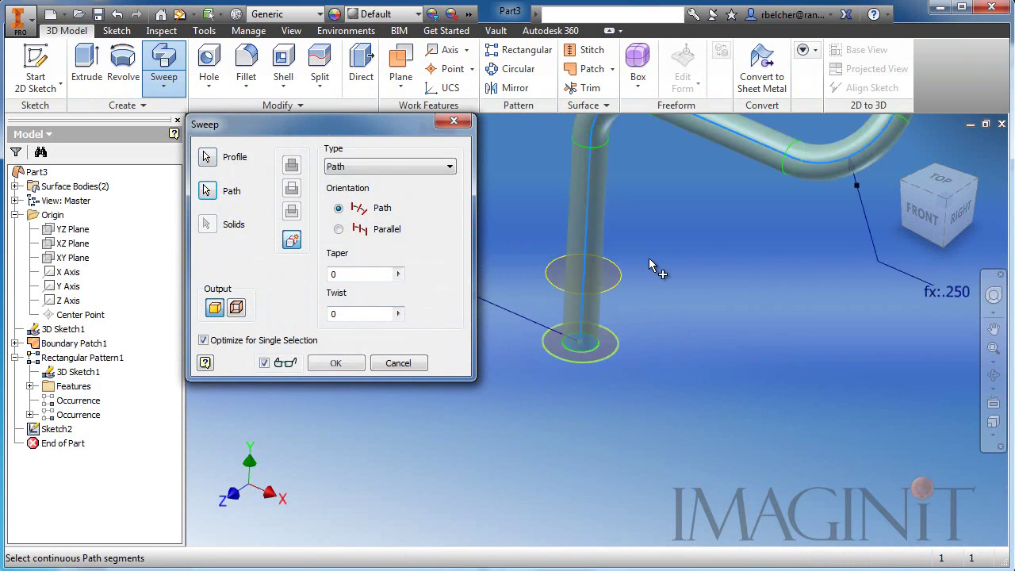
pyautogui.scroll(-3, 650, 258)
pyautogui.moveTo(566, 384); pyautogui.dragTo(581, 358, button='middle')
pyautogui.click(351, 367)
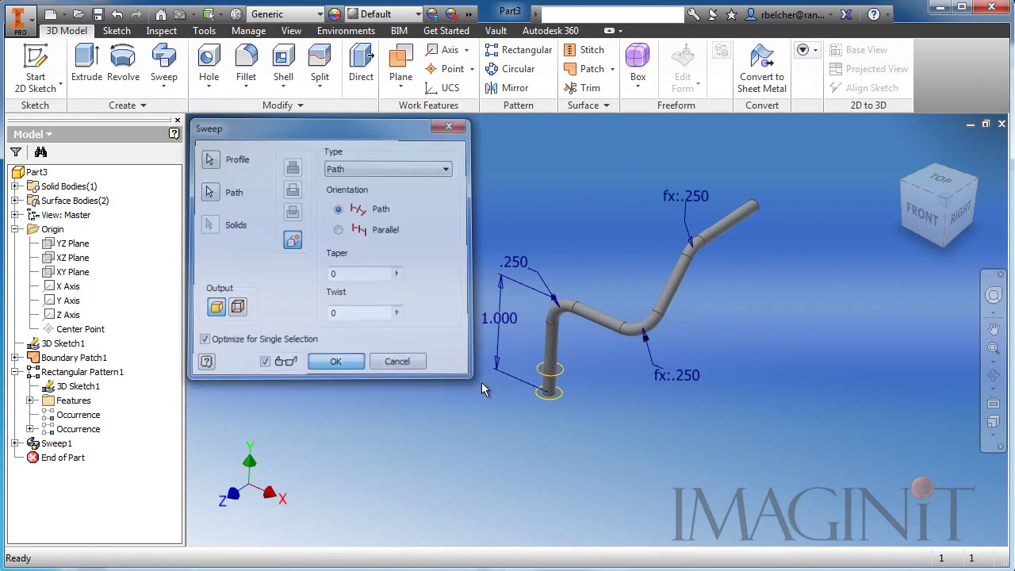
pyautogui.scroll(5, 566, 397)
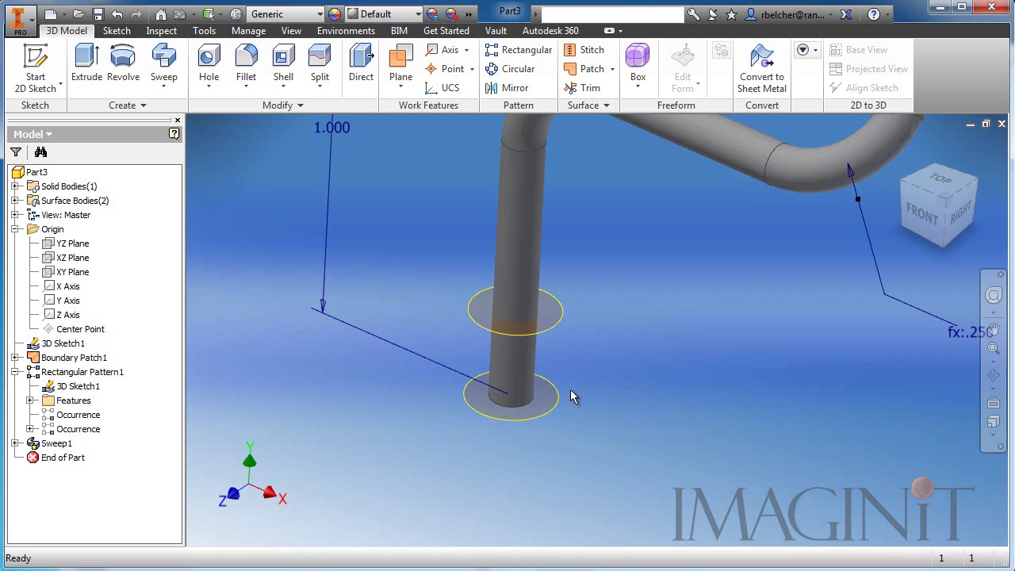
pyautogui.scroll(-3, 559, 245)
pyautogui.moveTo(558, 246); pyautogui.dragTo(485, 364, button='middle')
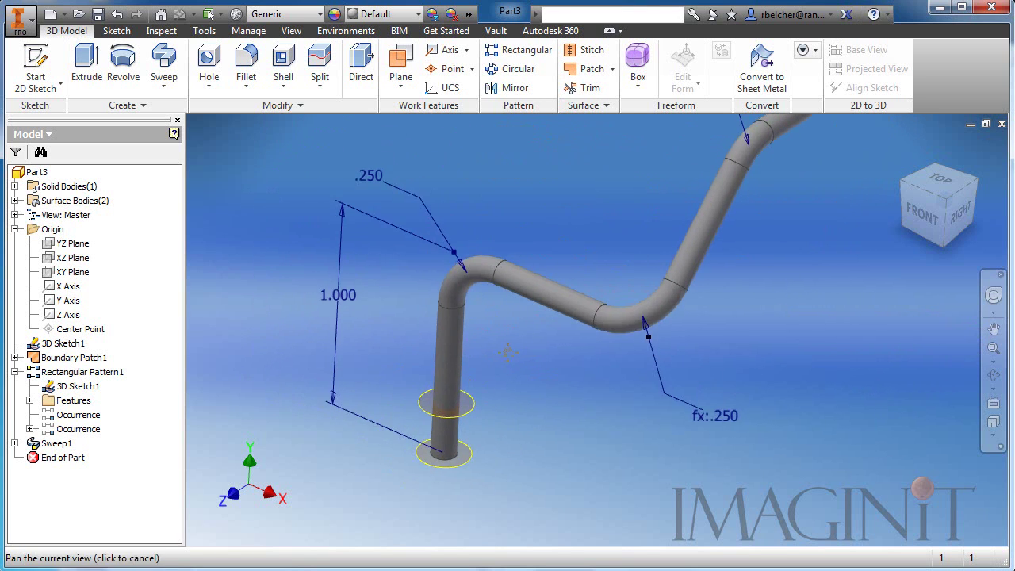
pyautogui.moveTo(532, 329)
pyautogui.mouseDown(button='middle')
pyautogui.moveTo(515, 361)
pyautogui.moveTo(531, 310)
pyautogui.mouseUp(button='middle')
# Split the solid at the upper disc and remove the upper side, keeping the short cylinder
pyautogui.click(468, 379)
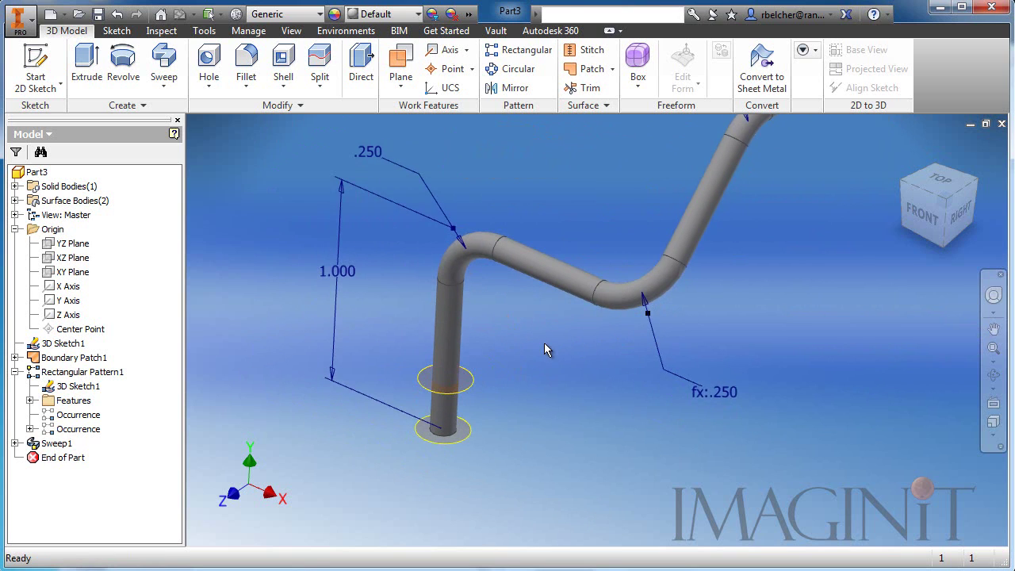
pyautogui.click(322, 70)
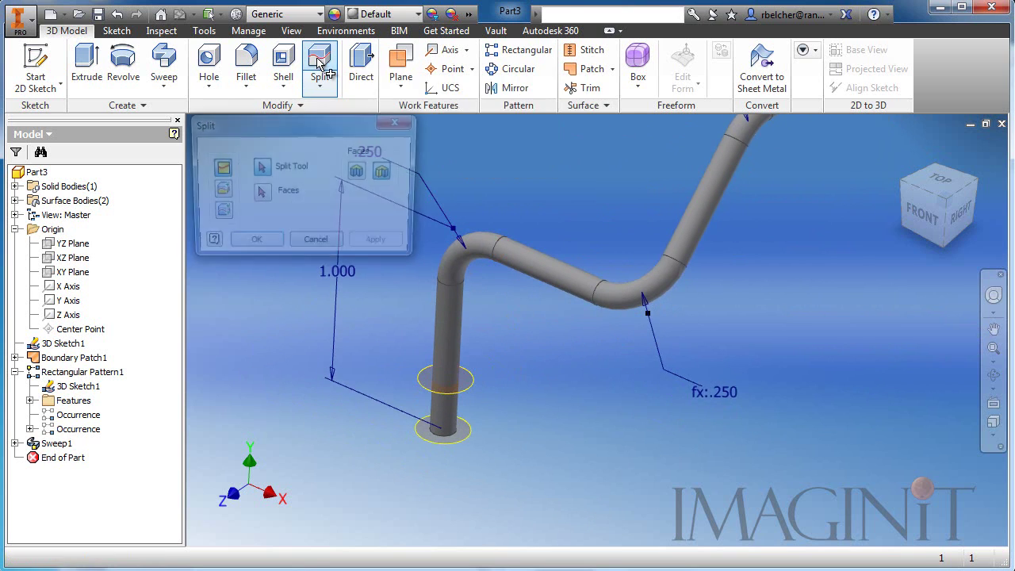
pyautogui.click(471, 379)
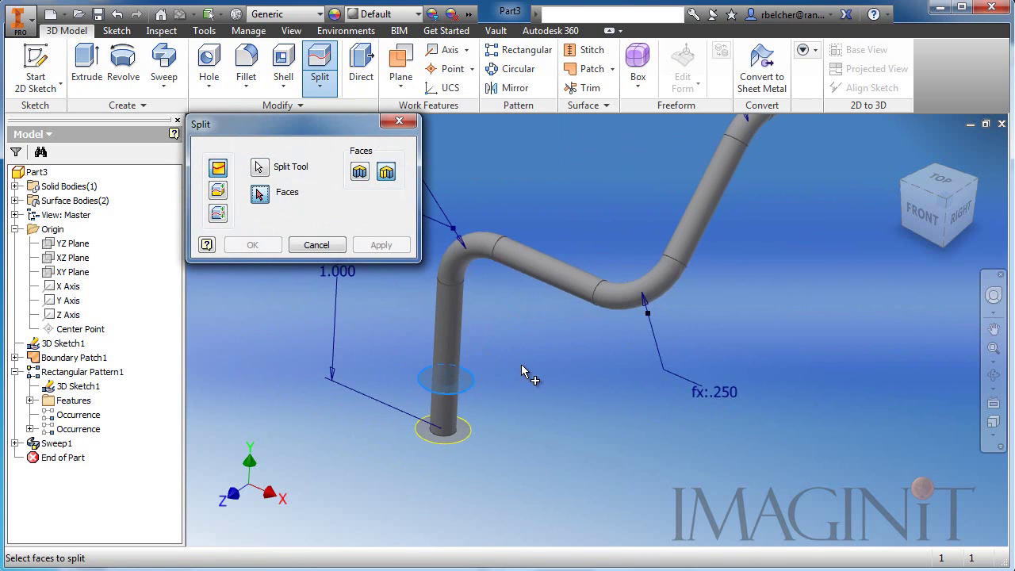
pyautogui.click(219, 191)
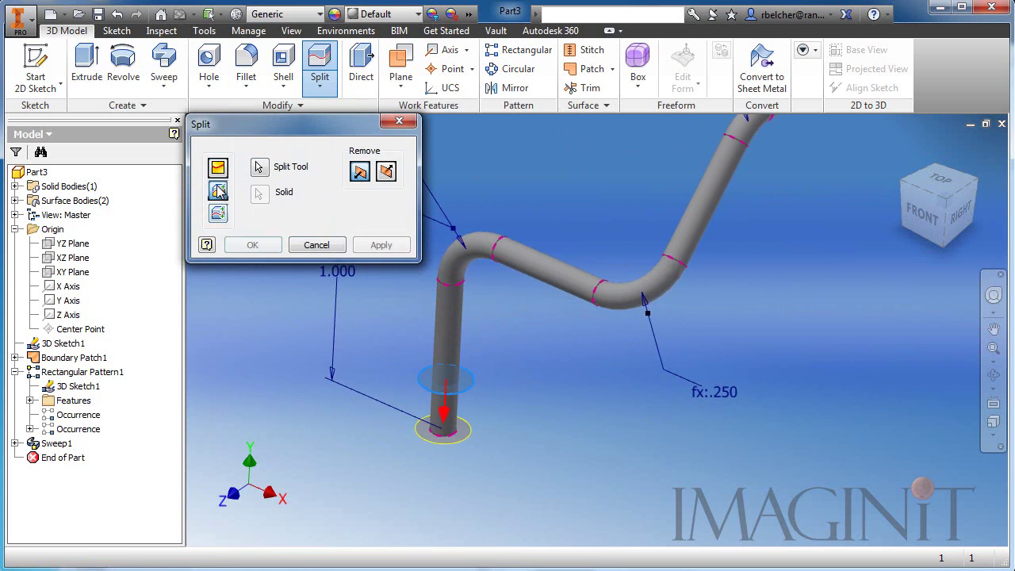
pyautogui.click(387, 173)
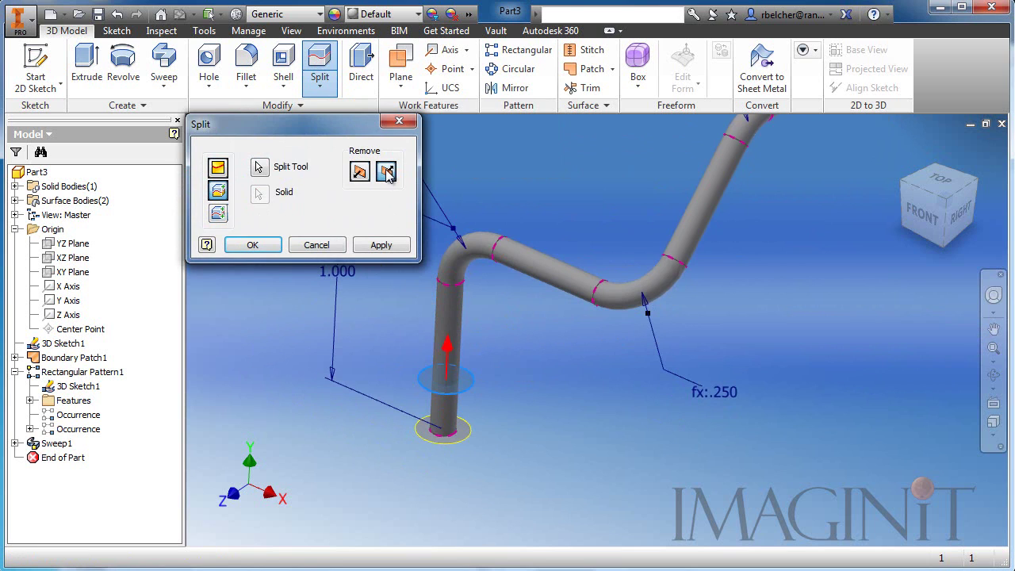
pyautogui.click(252, 245)
# Zoom in on the short cylinder and select its top disc for the new sketch
pyautogui.scroll(-5, 418, 368)
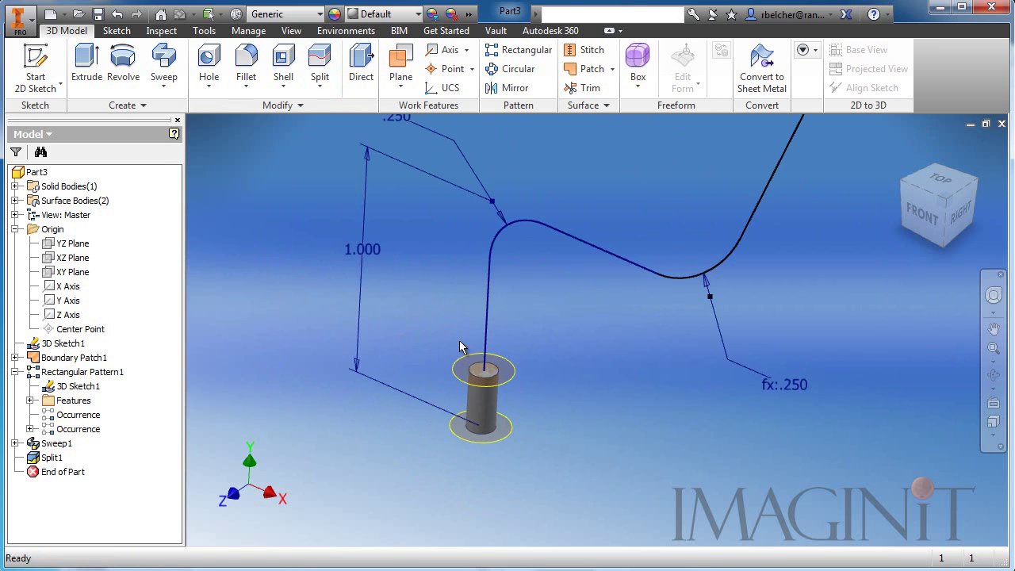
pyautogui.scroll(4, 516, 365)
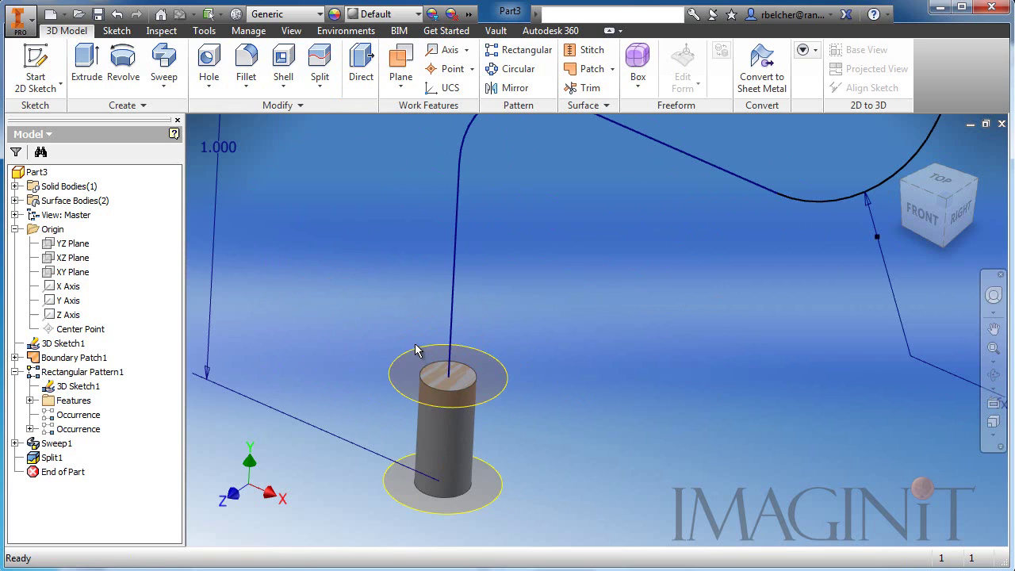
pyautogui.click(498, 361)
pyautogui.scroll(-4, 499, 333)
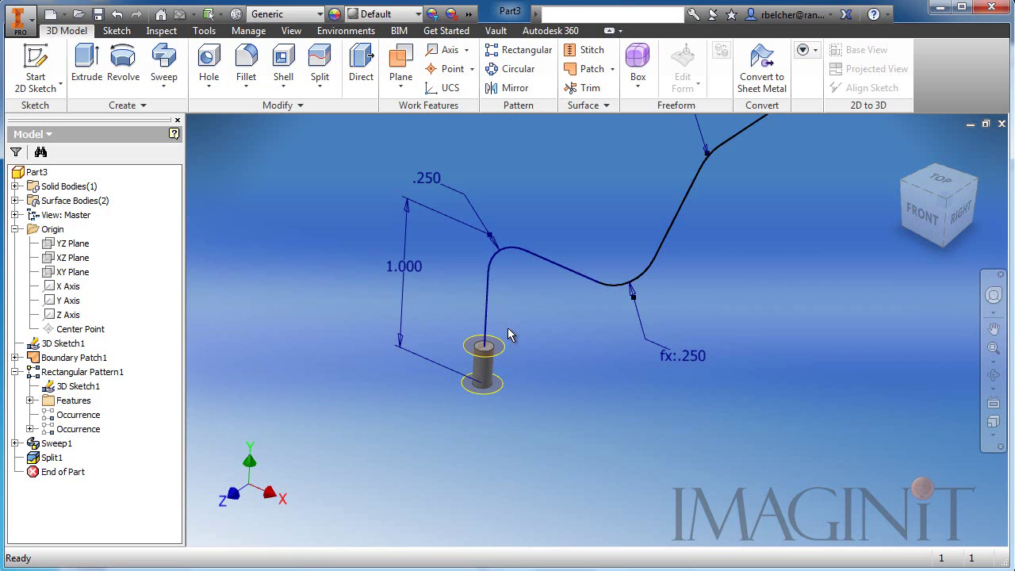
pyautogui.scroll(4, 507, 328)
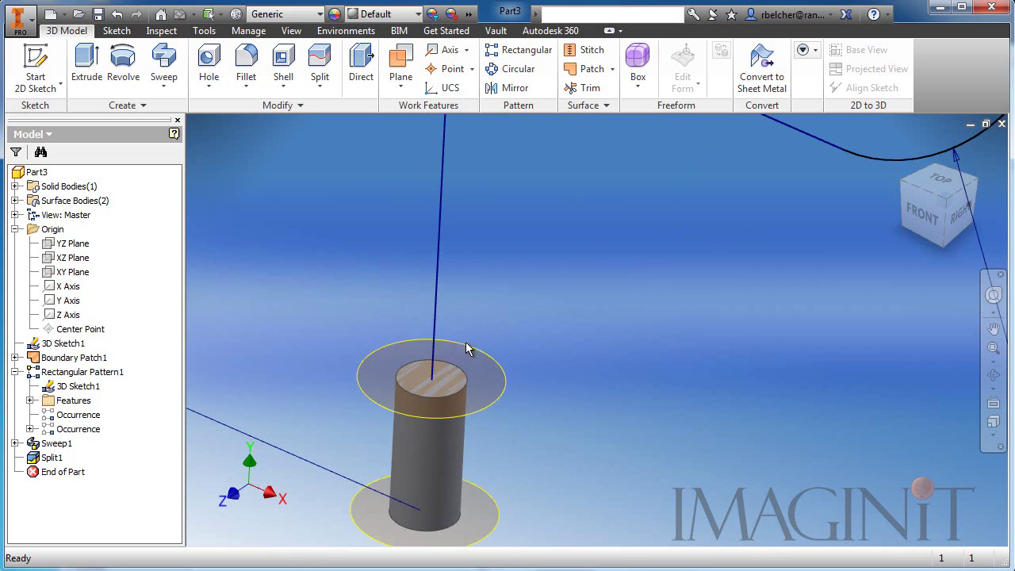
pyautogui.scroll(-4, 484, 349)
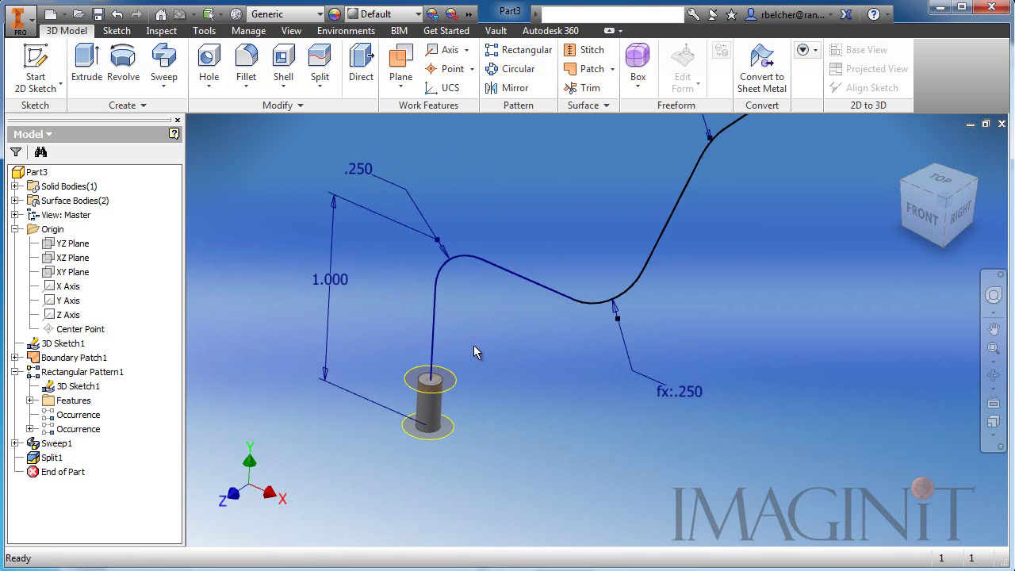
pyautogui.scroll(3, 421, 362)
pyautogui.scroll(2, 387, 317)
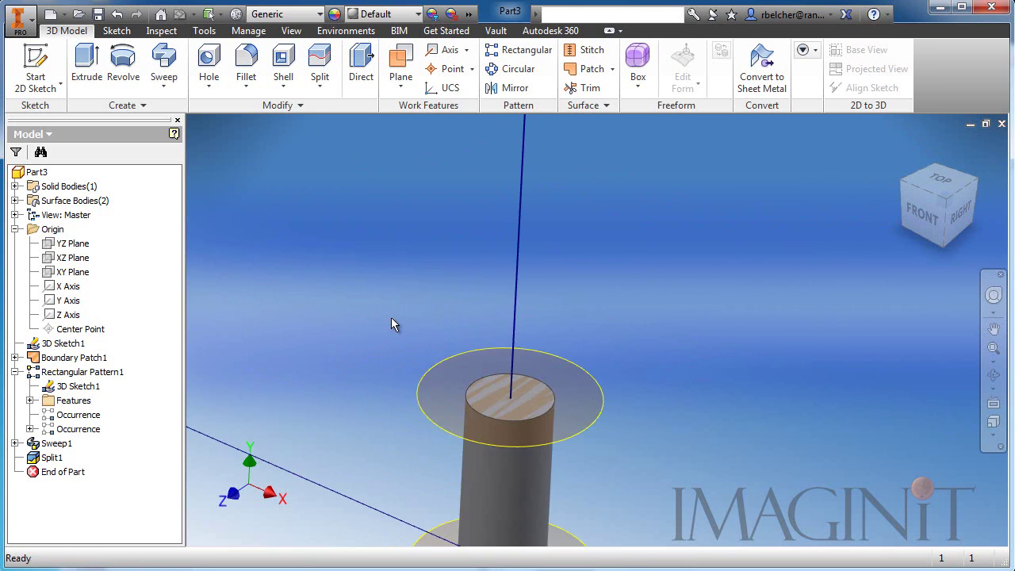
# Sketch a circle centred on the cylinder's top face
pyautogui.press('s')
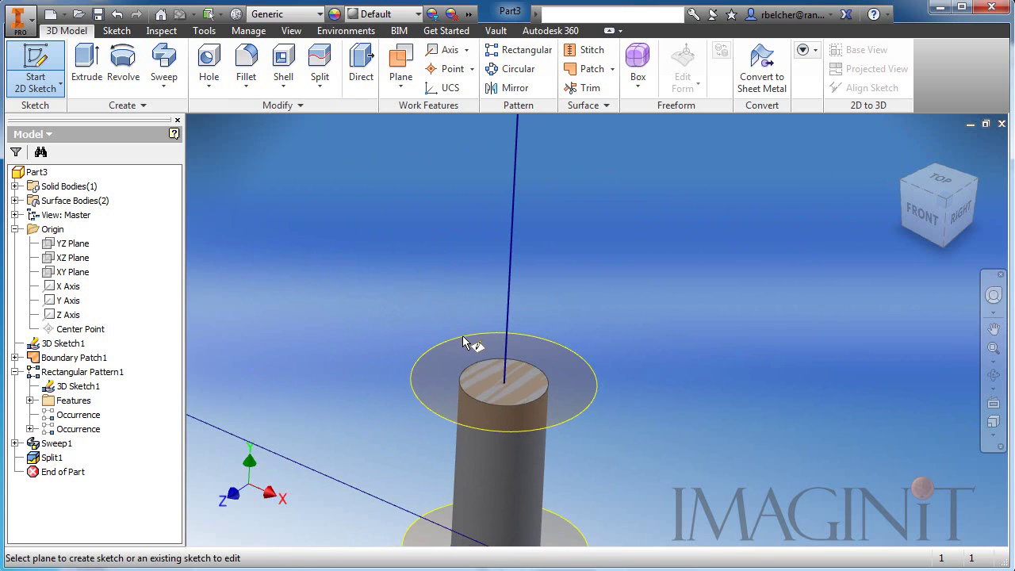
pyautogui.click(463, 339)
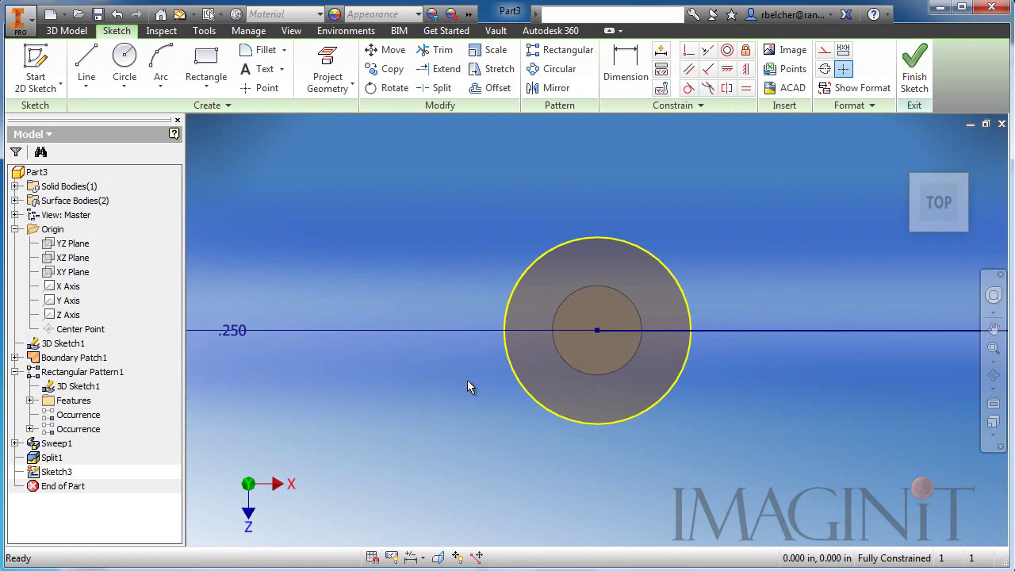
pyautogui.moveTo(469, 386)
pyautogui.keyDown('shift'); pyautogui.mouseDown(button='middle')
pyautogui.moveTo(486, 324)
pyautogui.moveTo(448, 322)
pyautogui.mouseUp(button='middle'); pyautogui.keyUp('shift')
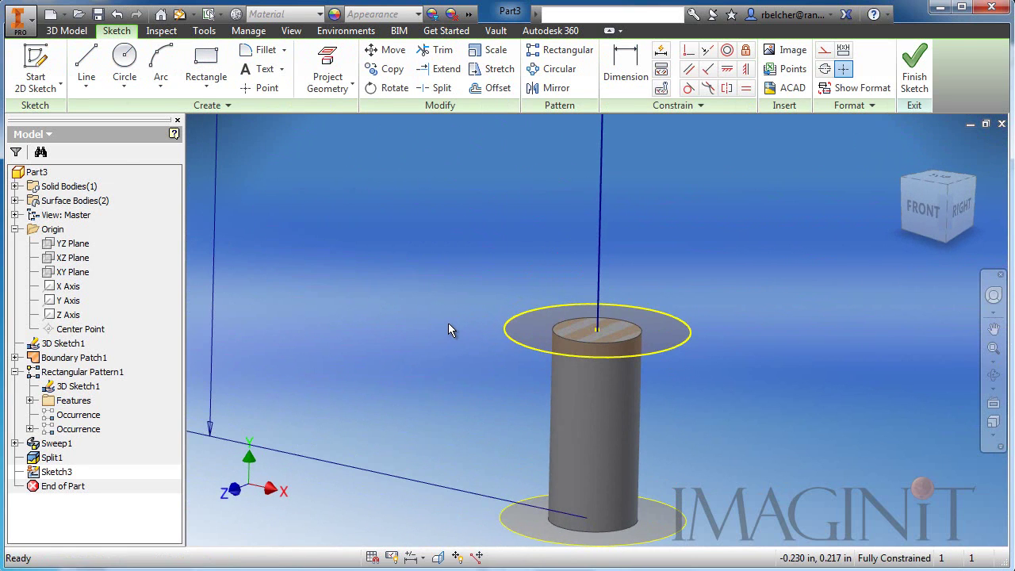
pyautogui.moveTo(440, 245); pyautogui.dragTo(341, 247, button='middle')
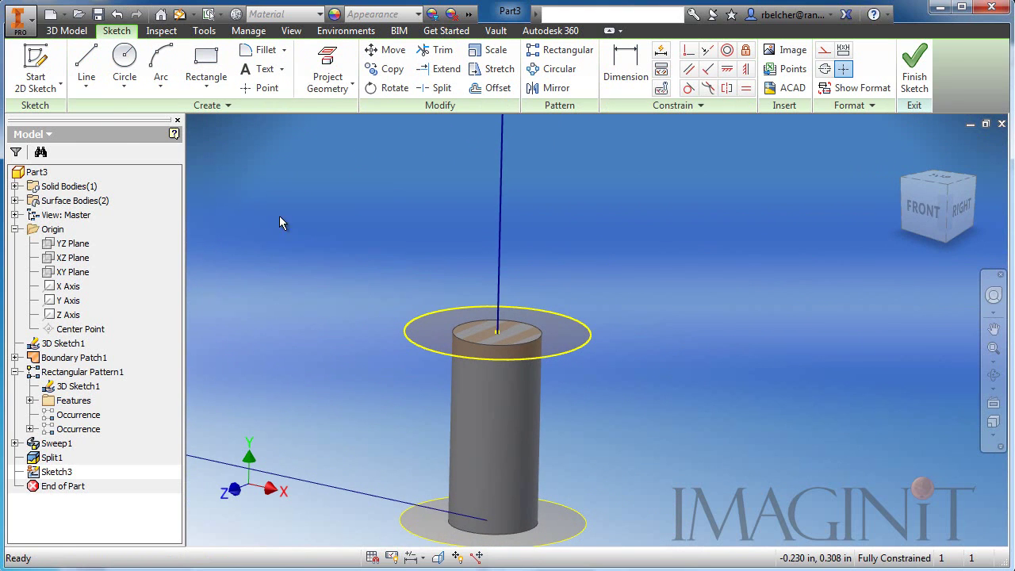
pyautogui.click(124, 61)
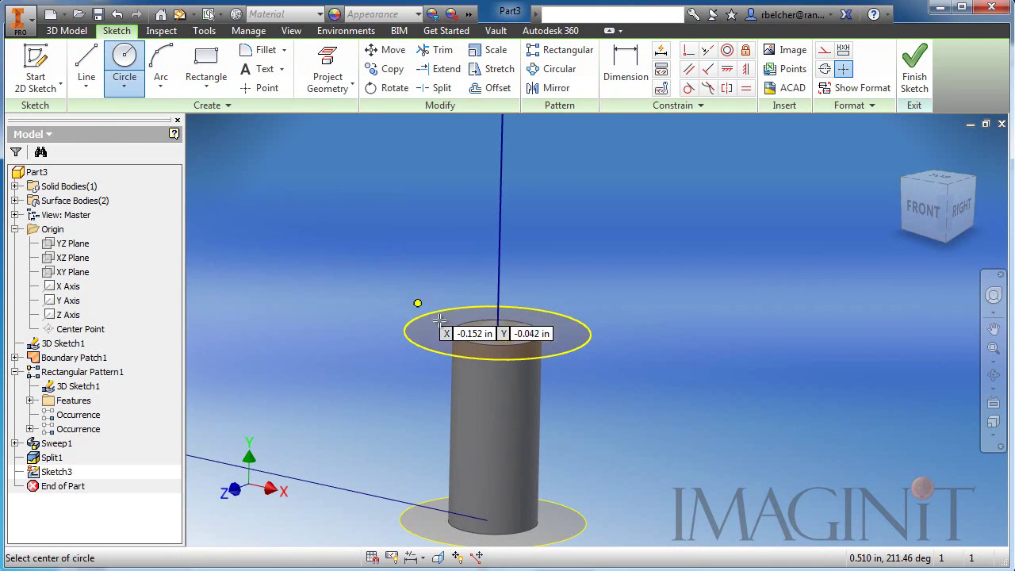
pyautogui.click(498, 332)
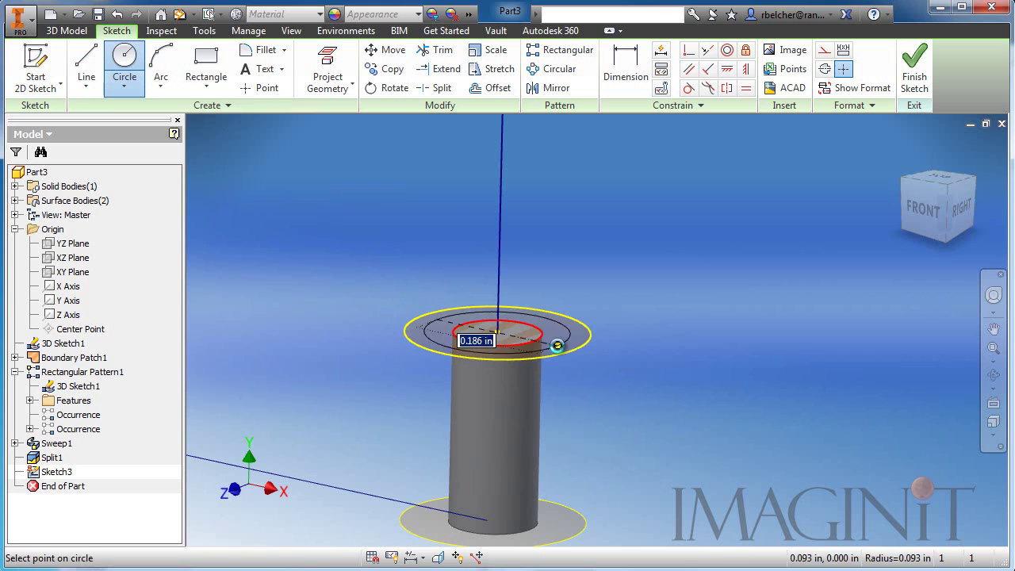
pyautogui.click(570, 335)
# Extrude the circle 0.1875 in upward with a -40 deg taper to form the cone
pyautogui.press('e')
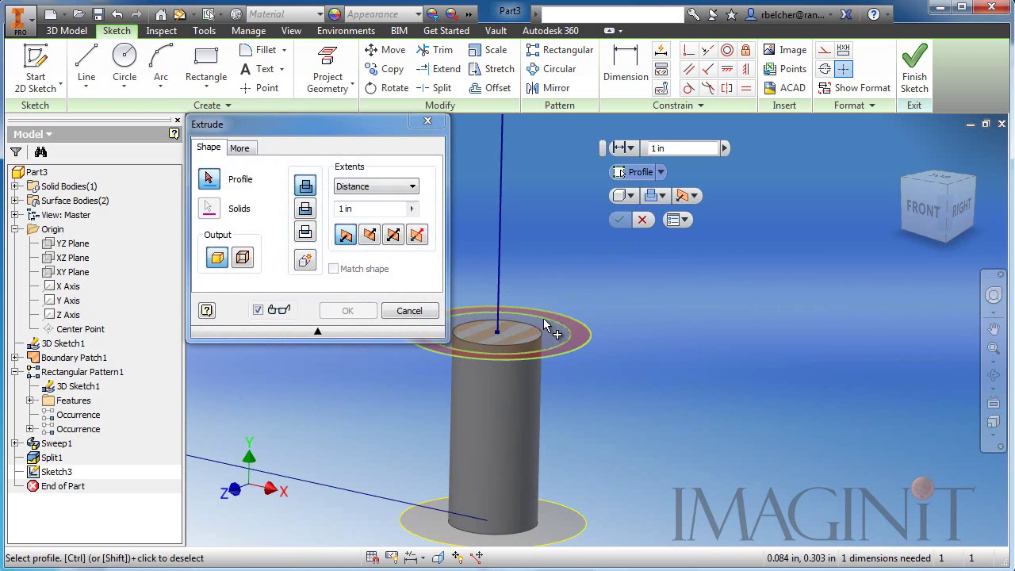
pyautogui.click(546, 333)
pyautogui.click(369, 234)
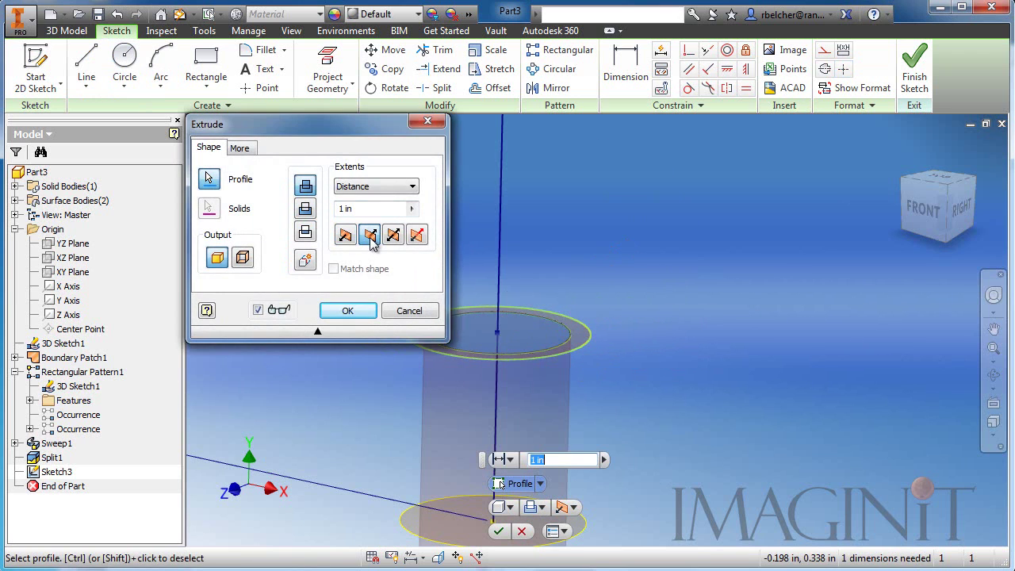
pyautogui.moveTo(587, 291); pyautogui.dragTo(587, 345, button='middle')
pyautogui.scroll(-5, 500, 486)
pyautogui.moveTo(577, 203); pyautogui.dragTo(594, 322)
pyautogui.scroll(5, 580, 341)
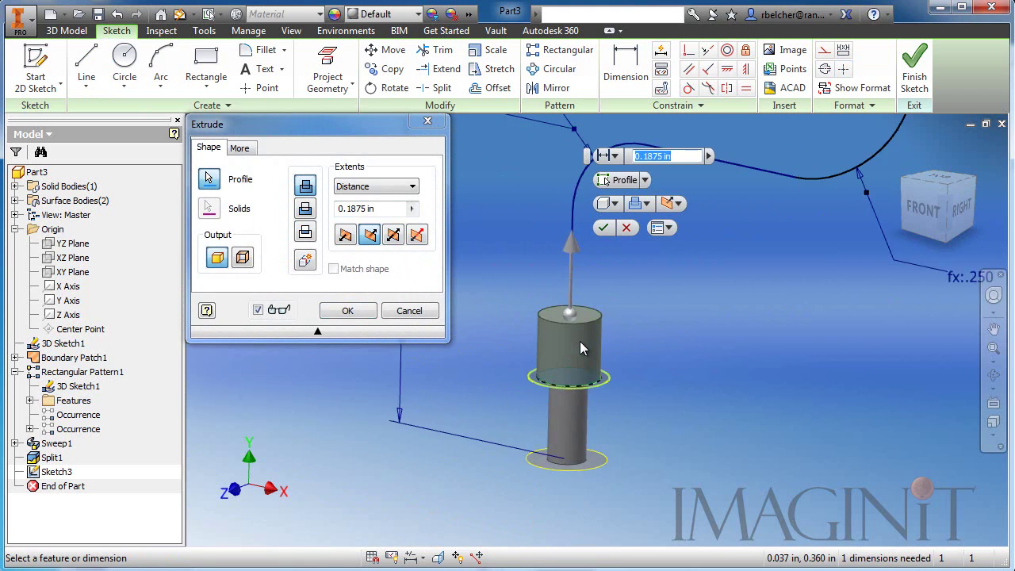
pyautogui.moveTo(553, 289); pyautogui.dragTo(653, 315)
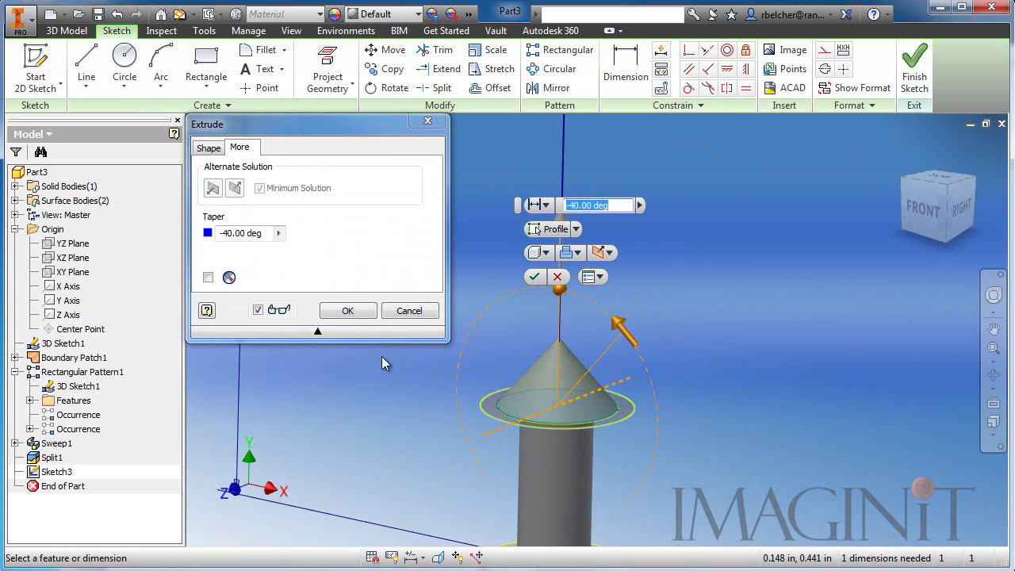
pyautogui.click(348, 311)
pyautogui.moveTo(410, 351)
pyautogui.mouseDown(button='middle')
pyautogui.moveTo(374, 224)
pyautogui.moveTo(394, 304)
pyautogui.mouseUp(button='middle')
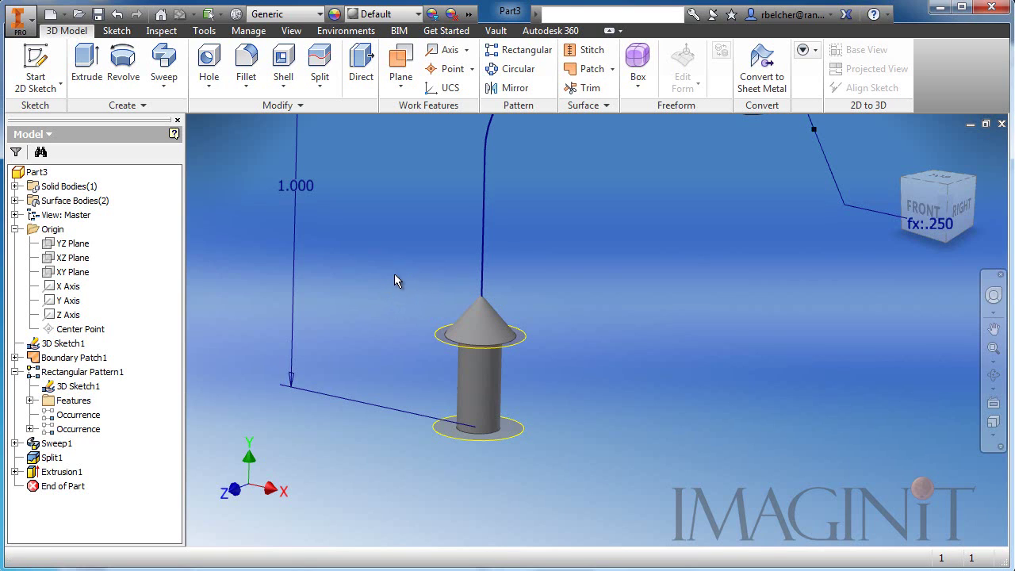
# Turn off visibility of Boundary Patch1 and the patterned second boundary patch
pyautogui.rightClick(73, 363)
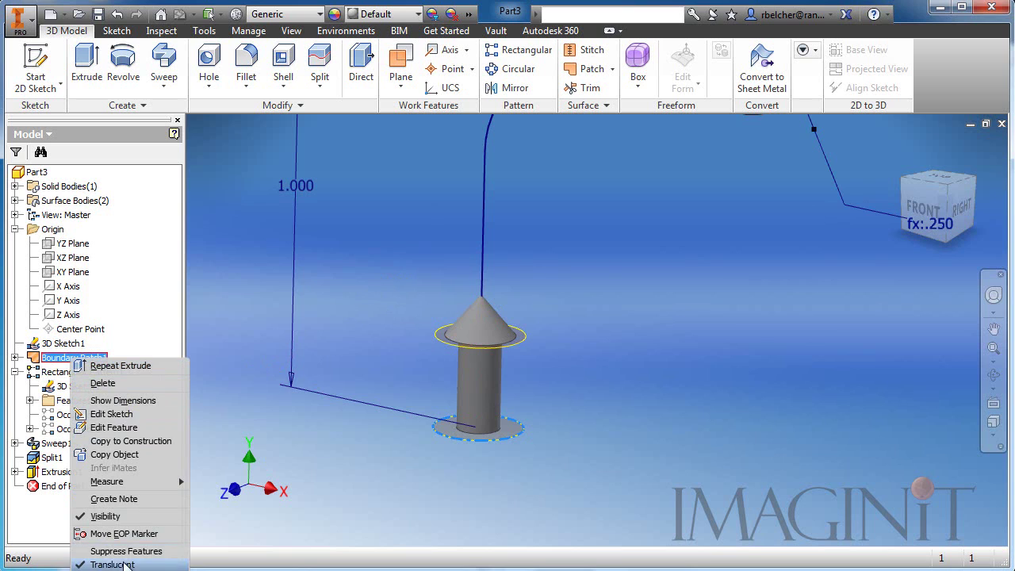
pyautogui.click(105, 516)
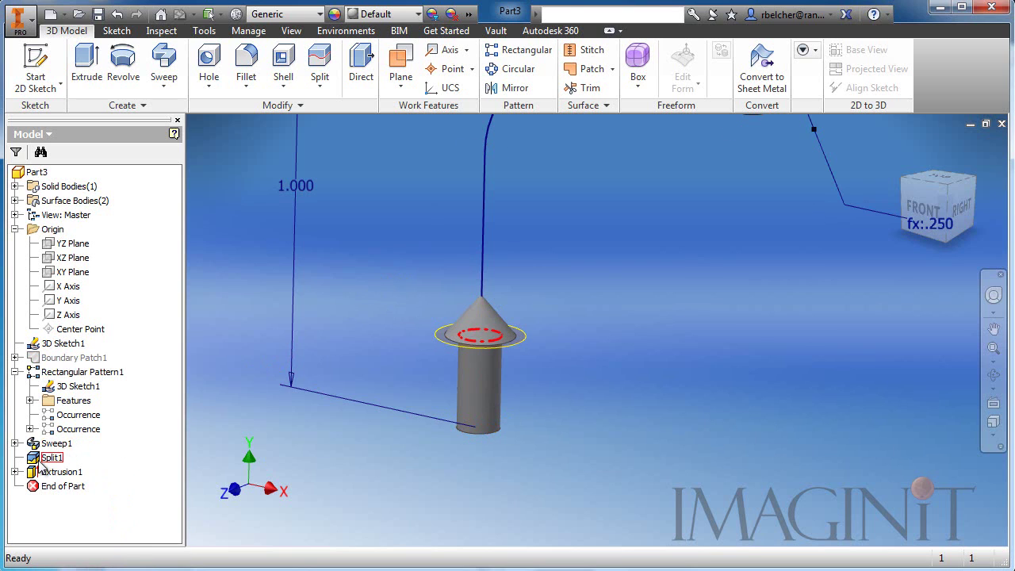
pyautogui.click(29, 429)
pyautogui.rightClick(99, 443)
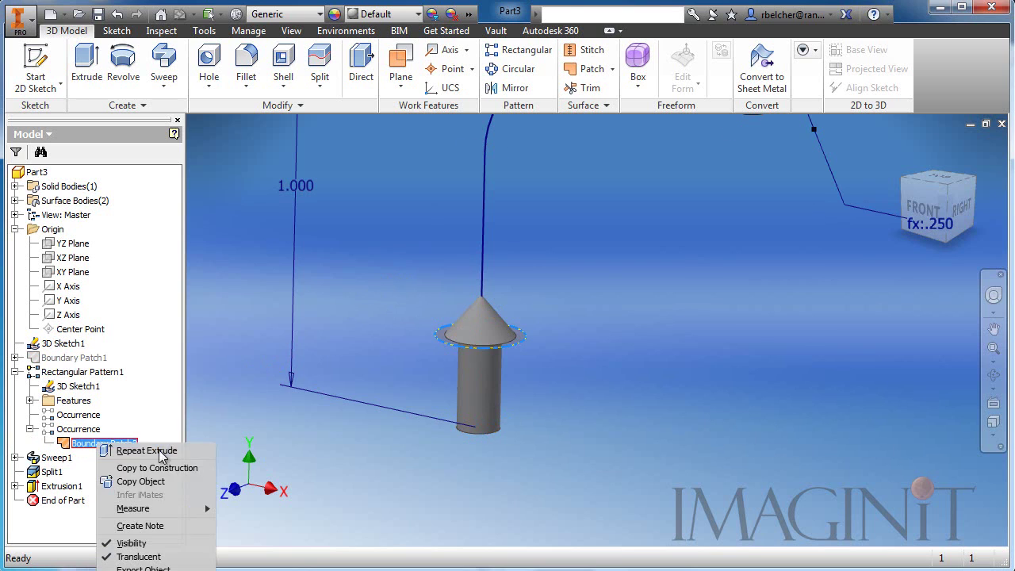
pyautogui.click(156, 543)
# Return to the Home view showing the whole bent path and arrow
pyautogui.keyDown('shift'); pyautogui.moveTo(507, 262); pyautogui.dragTo(539, 312, button='middle'); pyautogui.keyUp('shift')
pyautogui.press('F6')
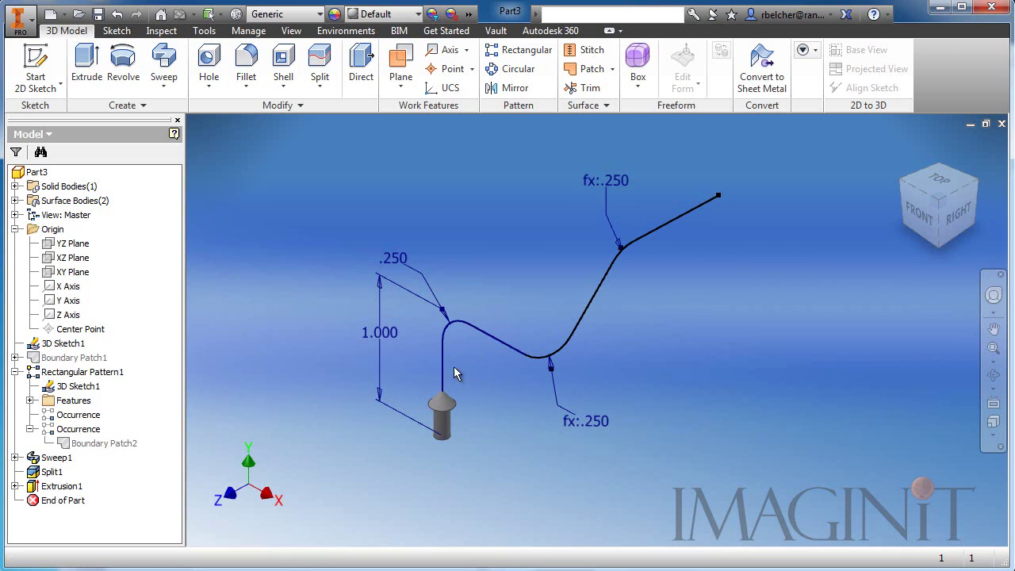
pyautogui.moveTo(454, 367); pyautogui.dragTo(470, 371, button='middle')
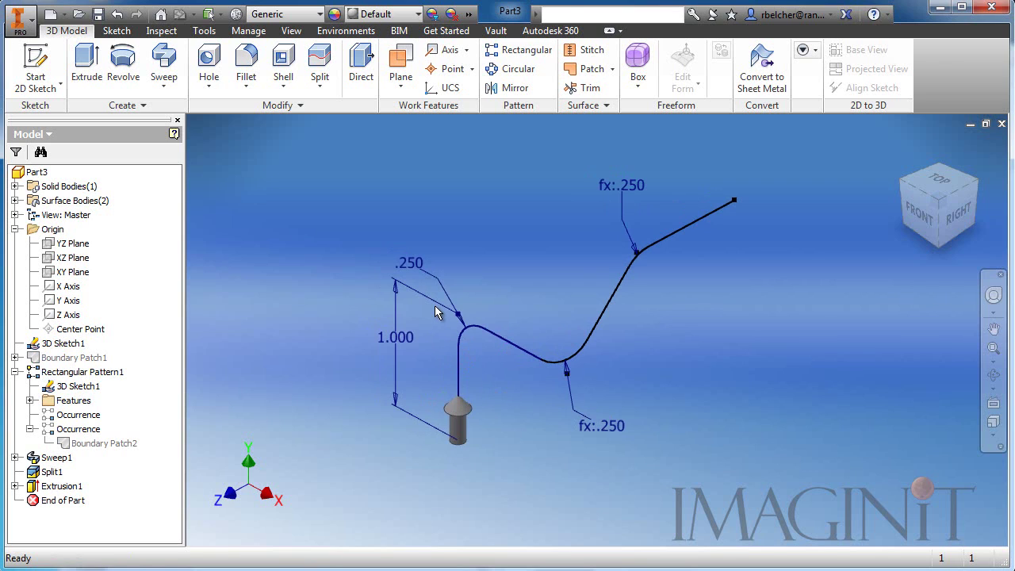
# Switch to the Inventor Studio environment and open the Animation Timeline
pyautogui.click(346, 30)
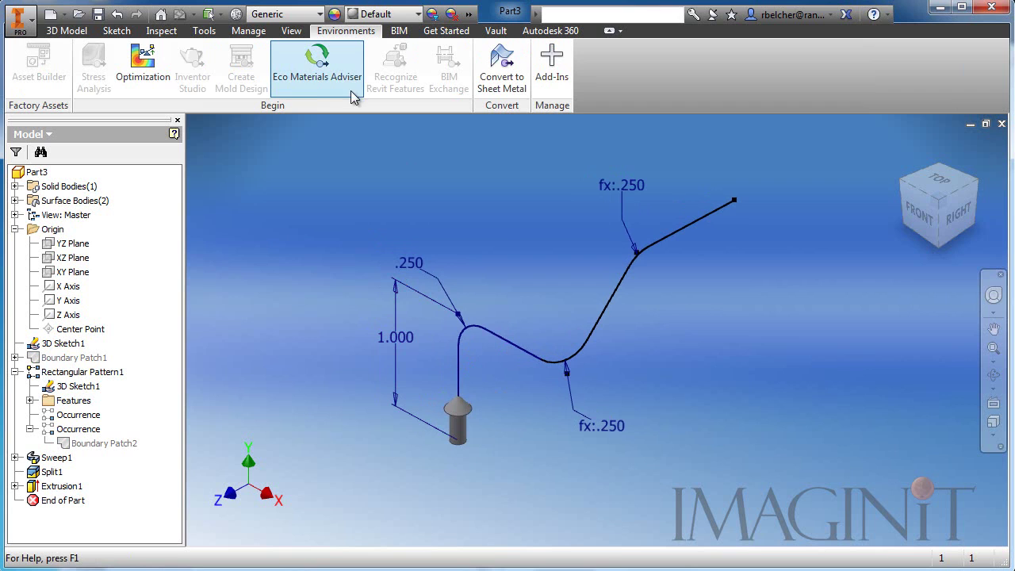
pyautogui.click(193, 65)
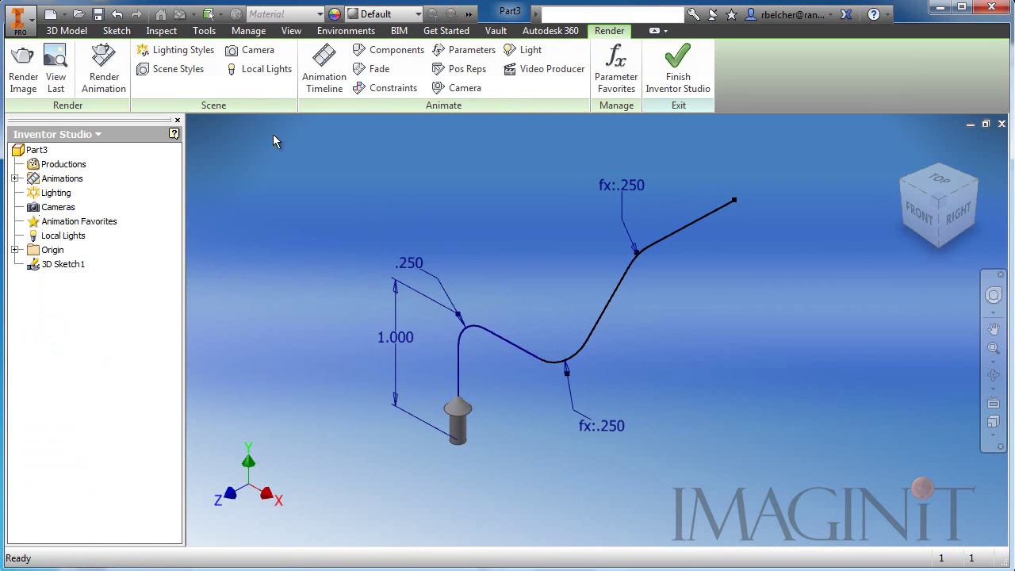
pyautogui.click(324, 71)
pyautogui.click(476, 323)
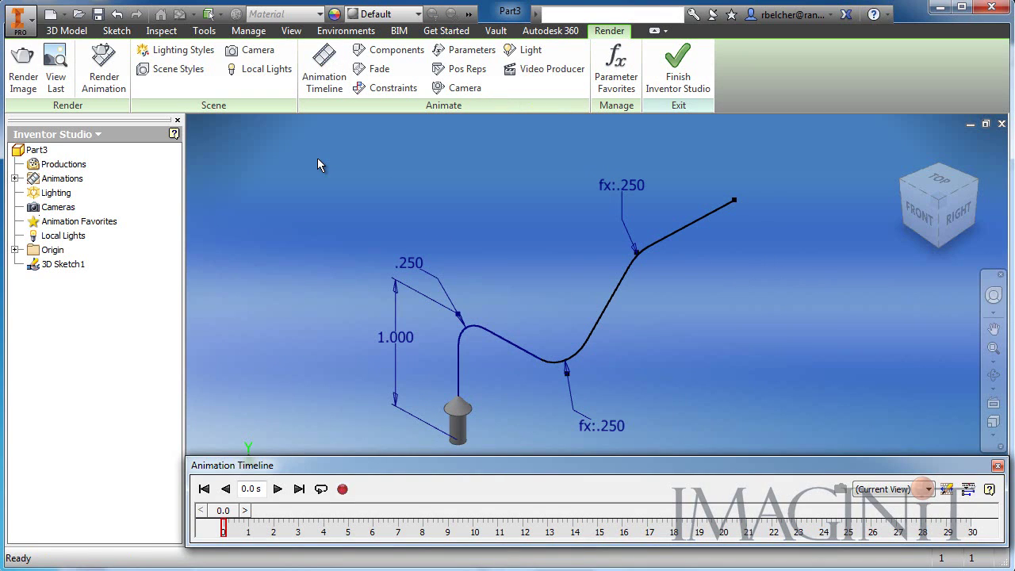
# Add the Drive parameter to Parameter Favorites
pyautogui.click(615, 70)
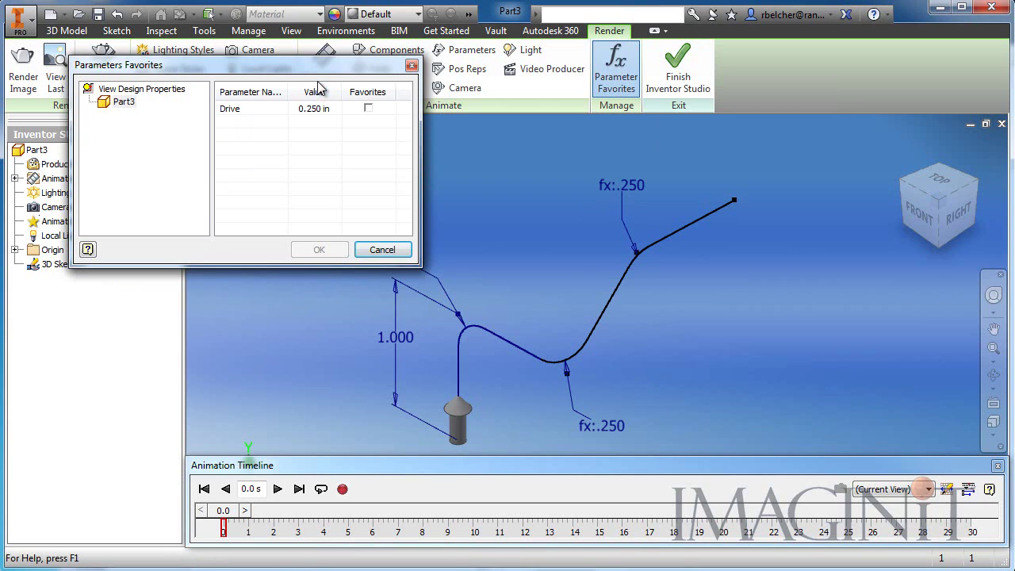
pyautogui.click(368, 108)
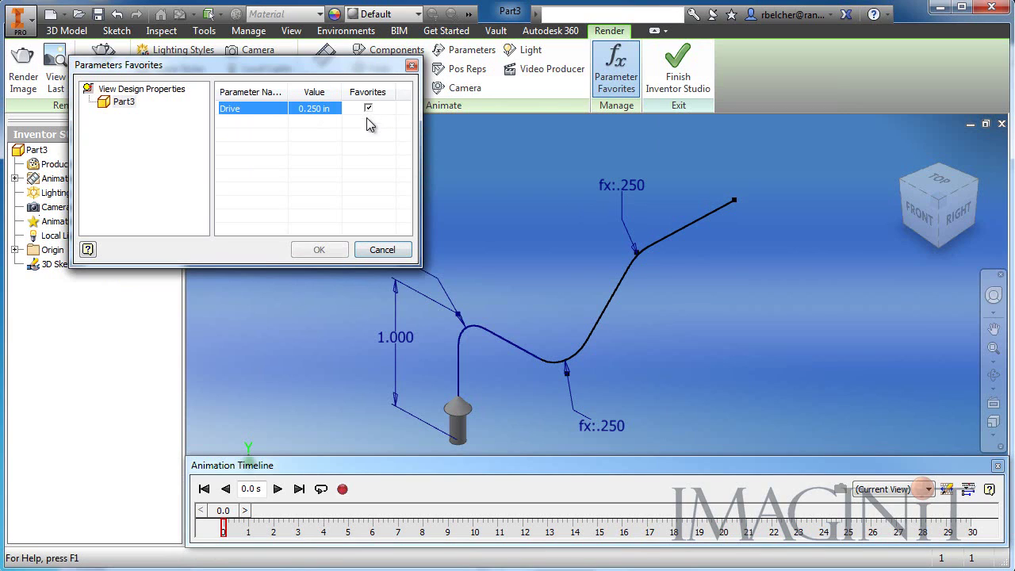
pyautogui.click(318, 250)
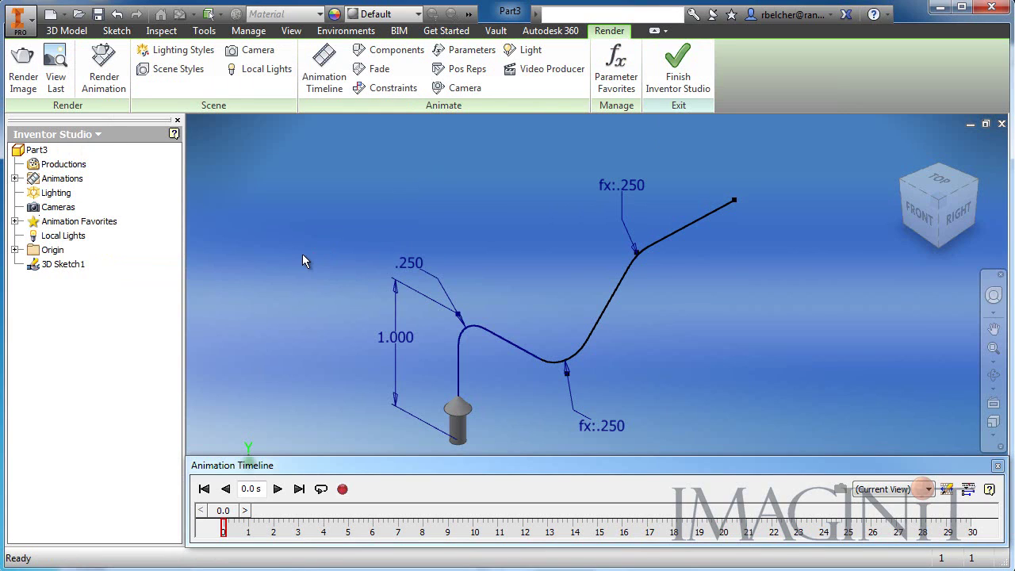
# Animate Drive from 0.250 in to an end value of 3 with a specified duration
pyautogui.click(469, 52)
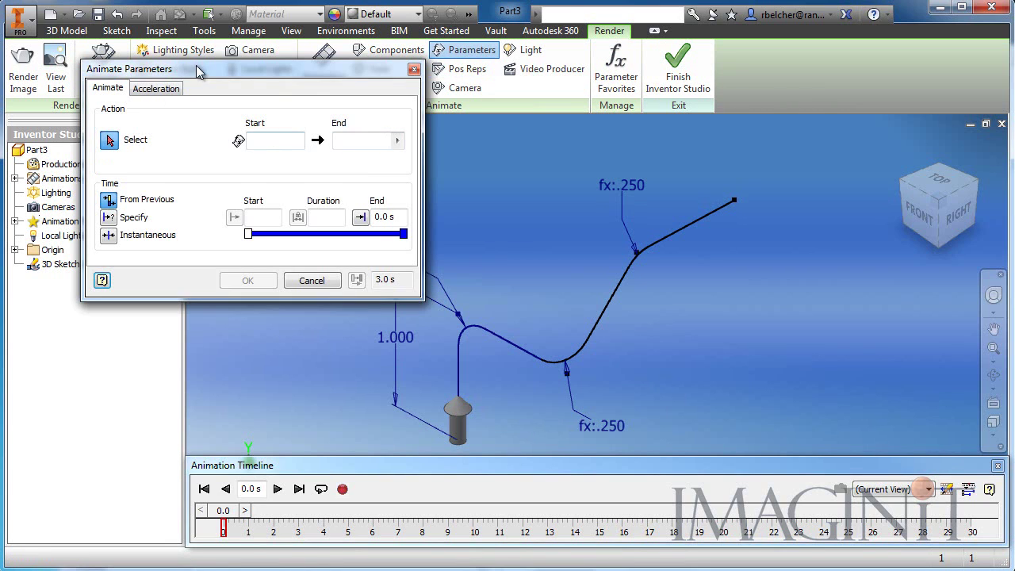
pyautogui.moveTo(195, 68); pyautogui.dragTo(271, 63)
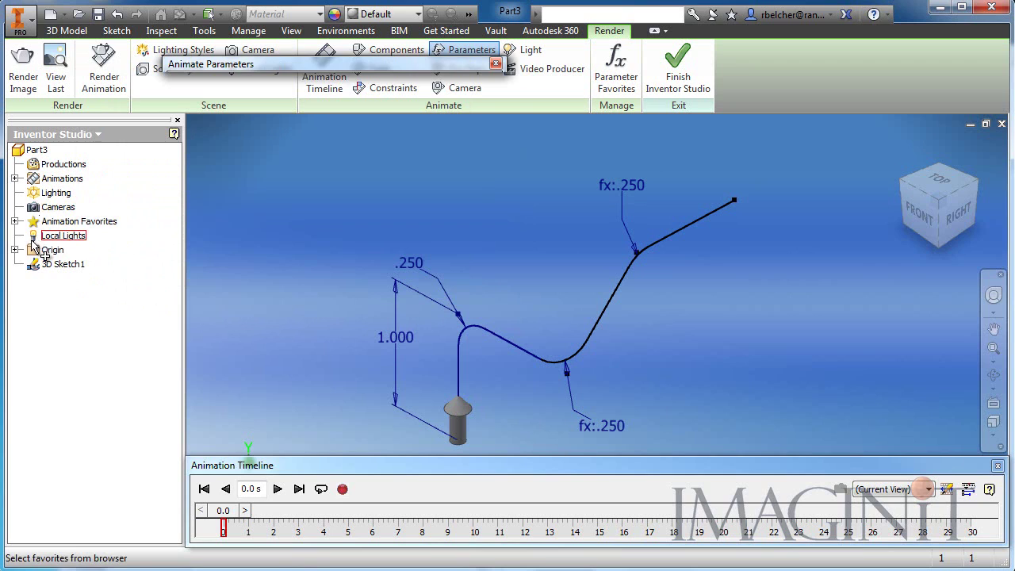
pyautogui.click(15, 222)
pyautogui.click(66, 235)
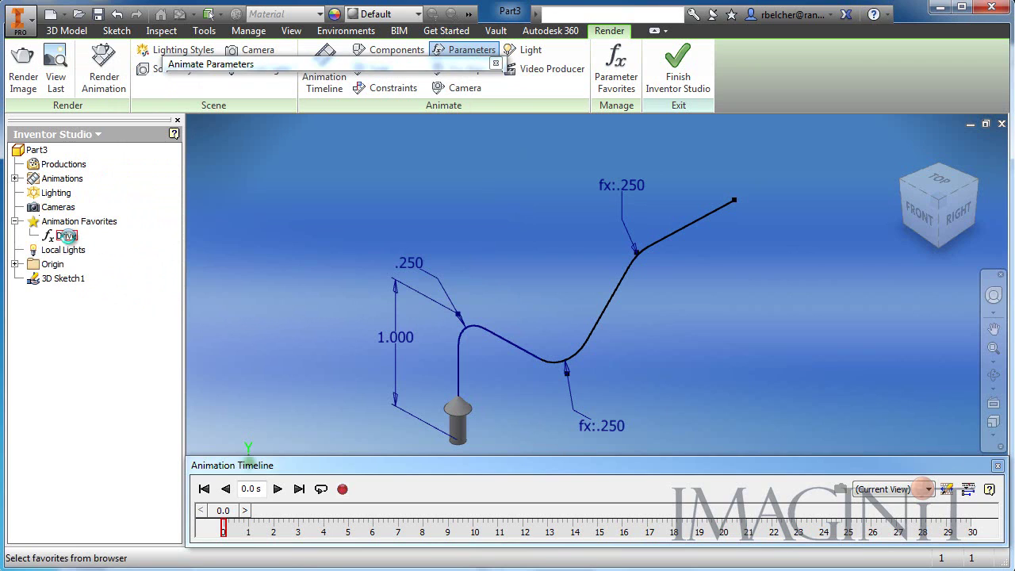
pyautogui.moveTo(346, 69)
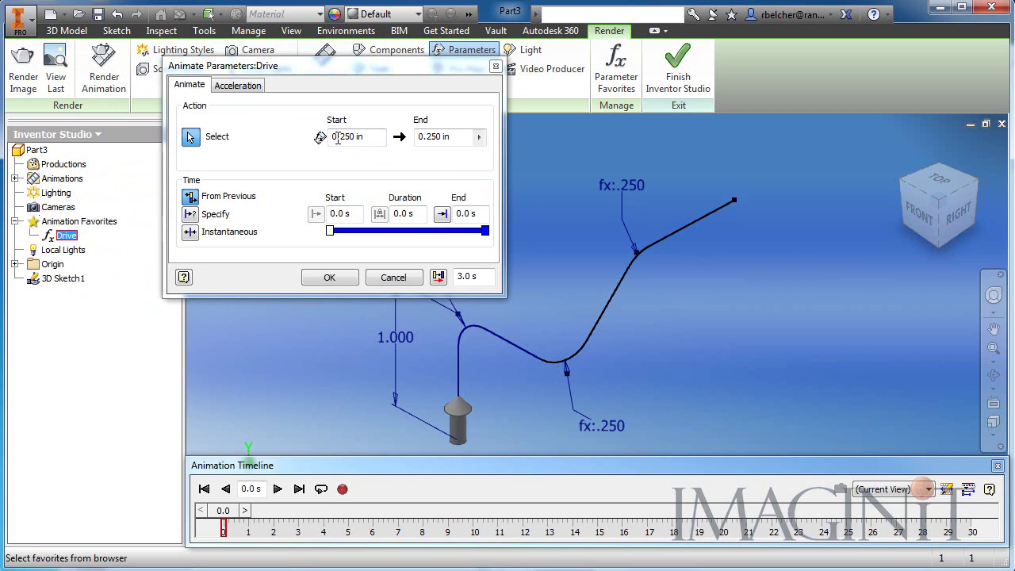
pyautogui.moveTo(455, 137); pyautogui.dragTo(406, 137)
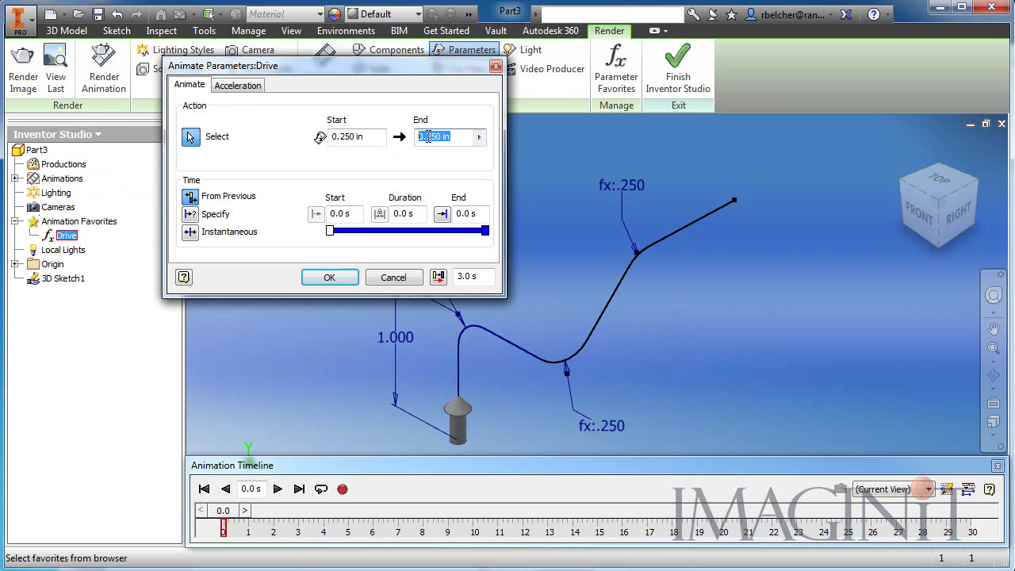
pyautogui.write('3')
pyautogui.click(191, 214)
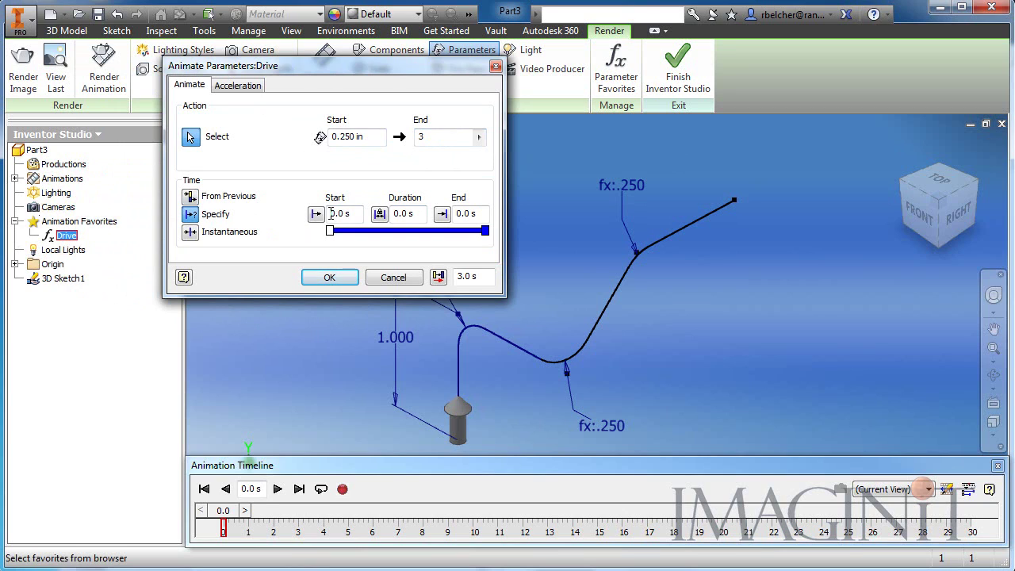
pyautogui.click(380, 215)
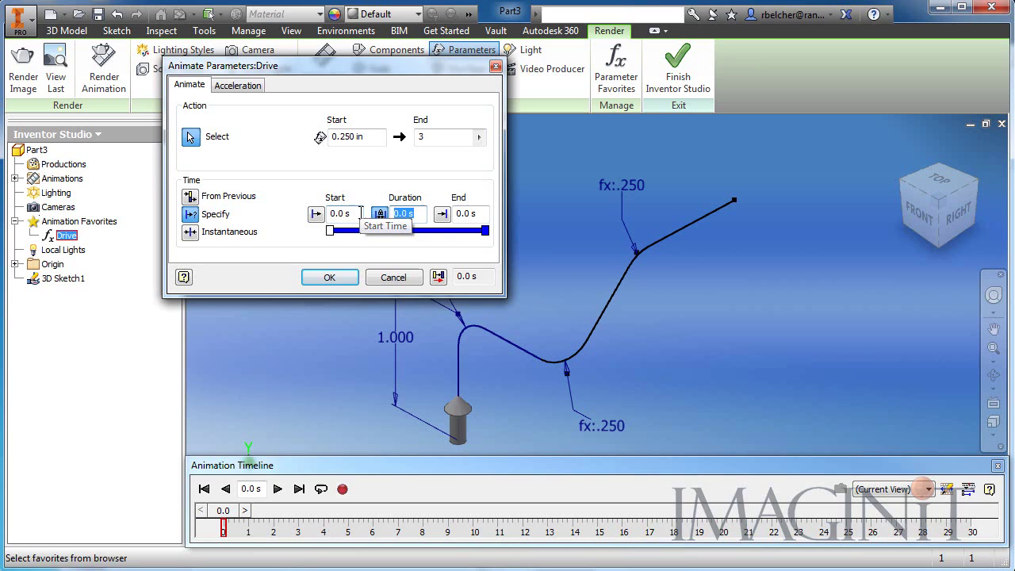
pyautogui.click(329, 279)
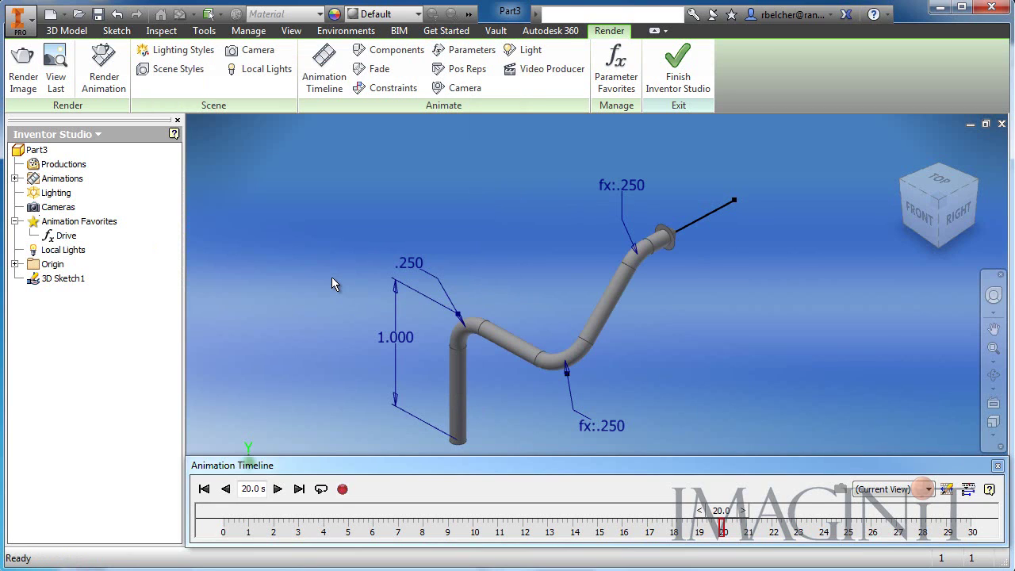
# Rewind the timeline to the start and play the Drive animation
pyautogui.moveTo(332, 277); pyautogui.dragTo(335, 242, button='middle')
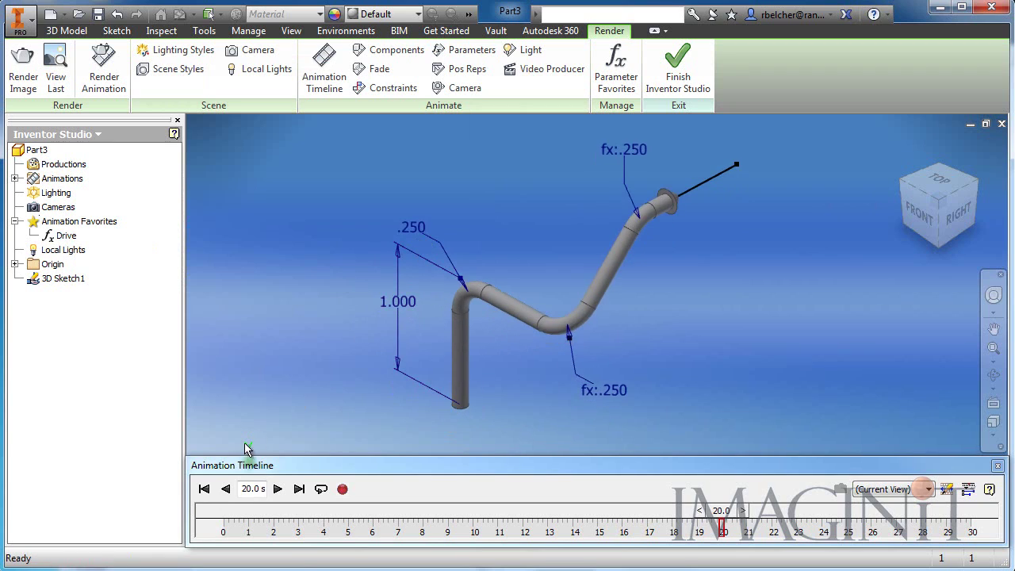
pyautogui.click(204, 488)
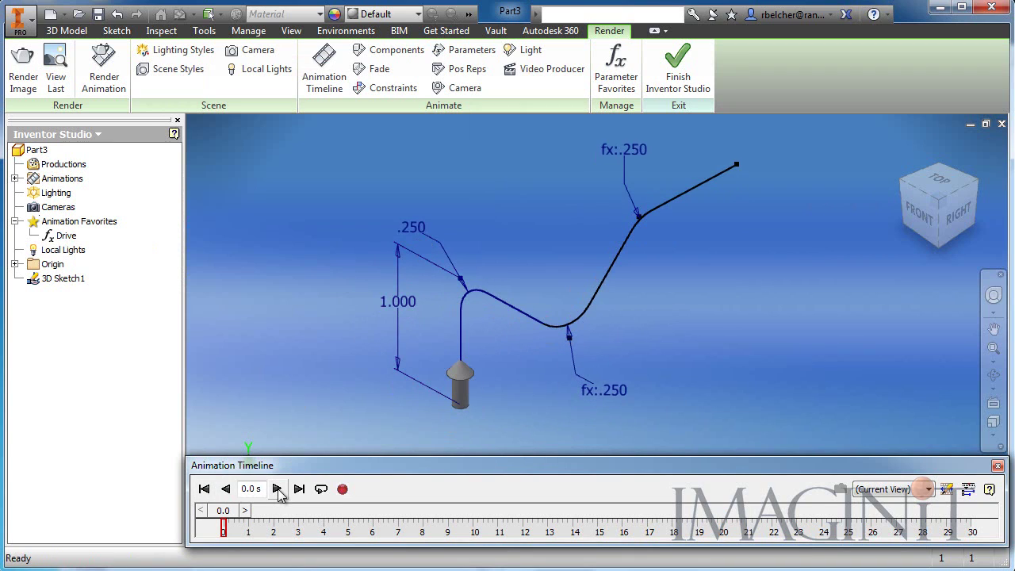
pyautogui.click(278, 490)
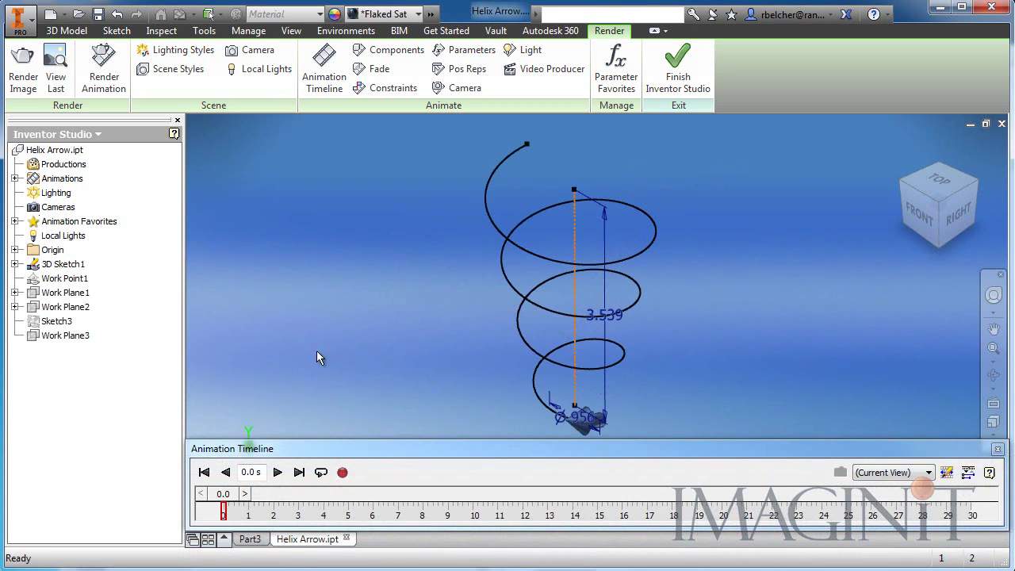
# Play the Helix Arrow animation, then the Many Arrows animation
pyautogui.click(278, 473)
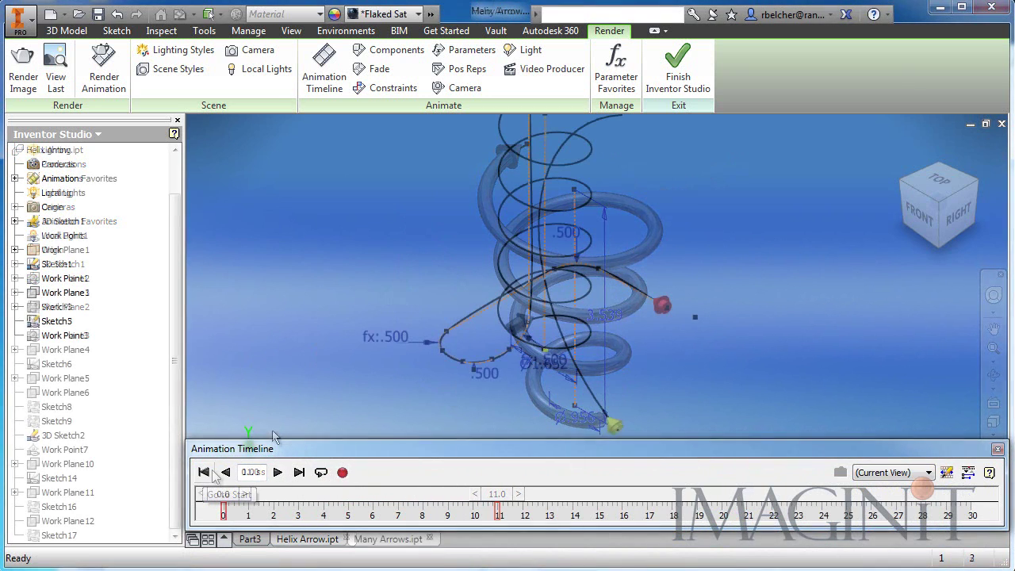
pyautogui.click(276, 473)
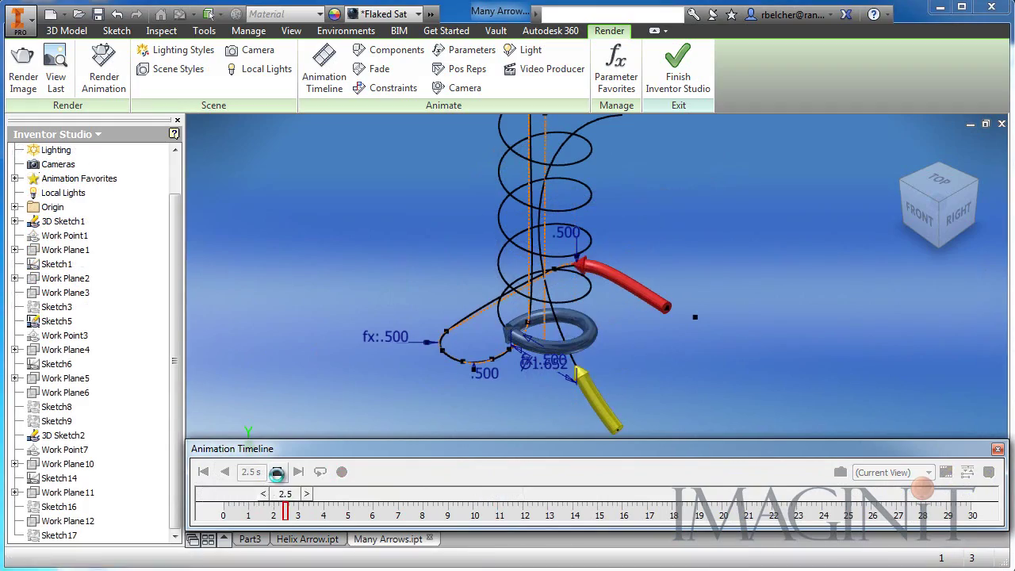